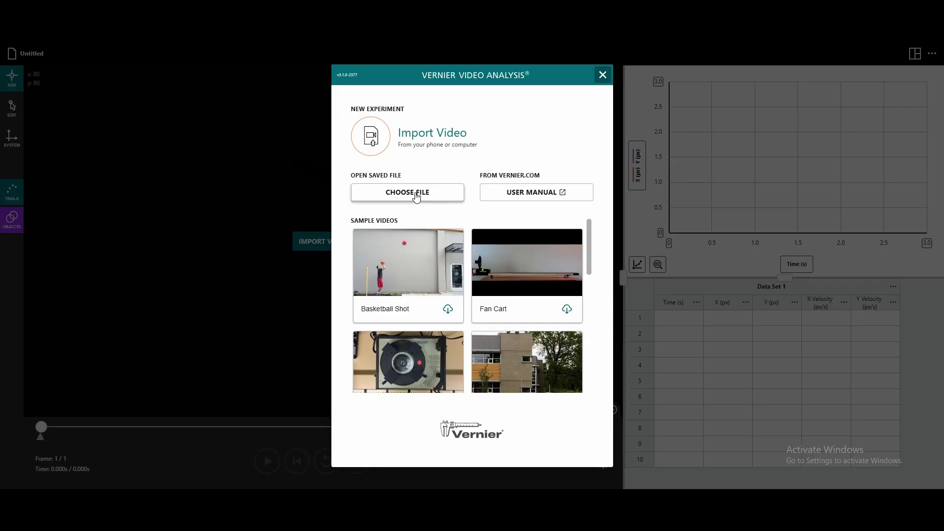
- Open the Slow Your Roll MP4 video from the Downloads folder
left_click(416, 195)
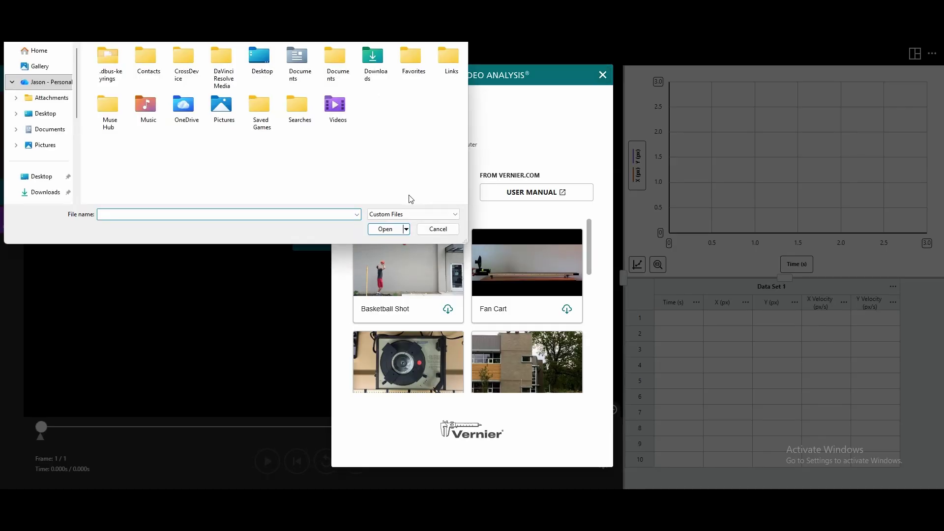
scroll(40, 148, "down", 1)
left_click(42, 173)
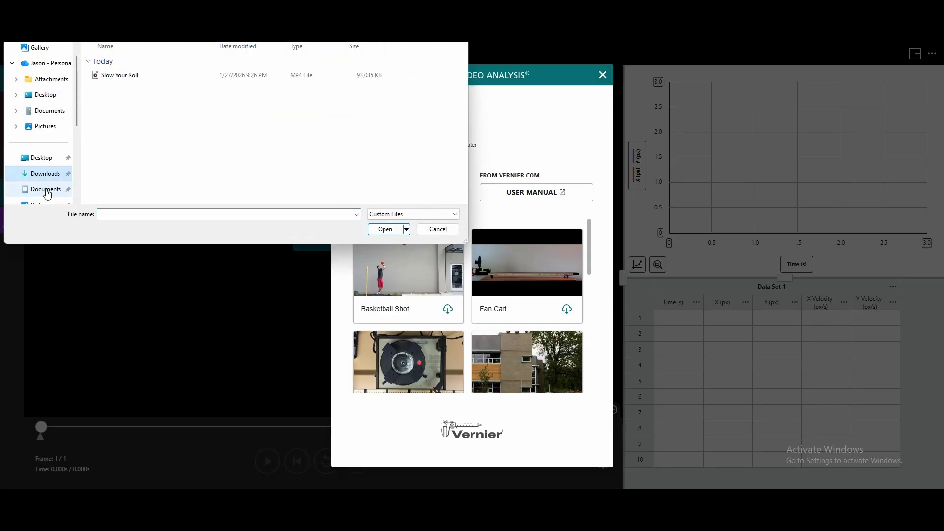
left_click(121, 75)
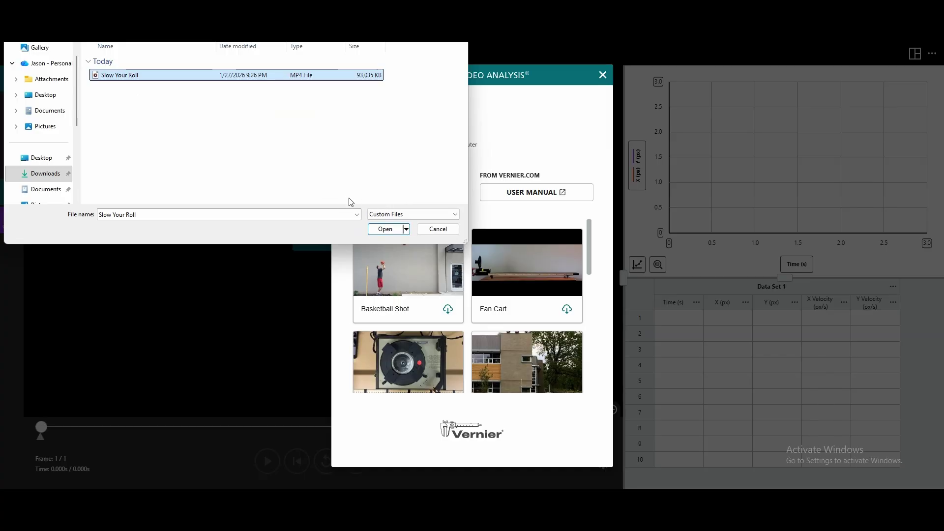
left_click(386, 230)
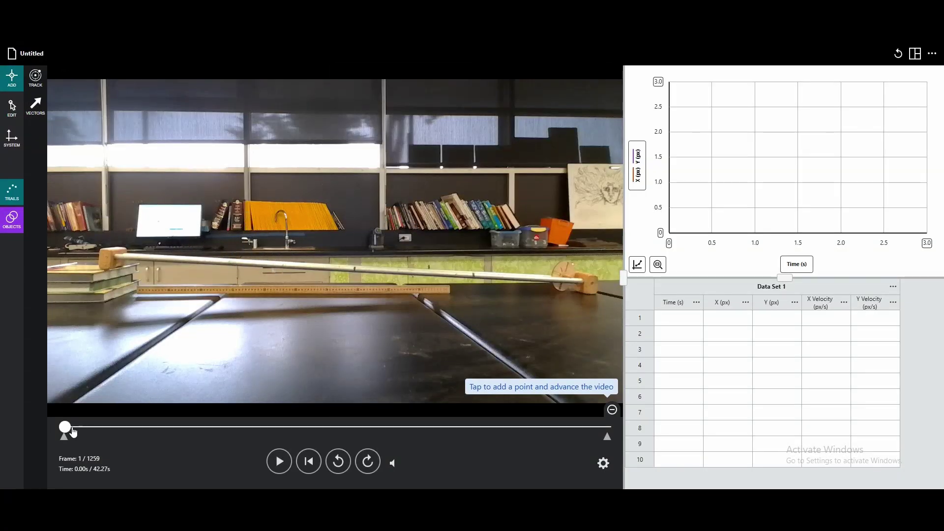
- Trim the start of the video to about frame 450, just before the wheel is released
left_click_drag(65, 430, 250, 439)
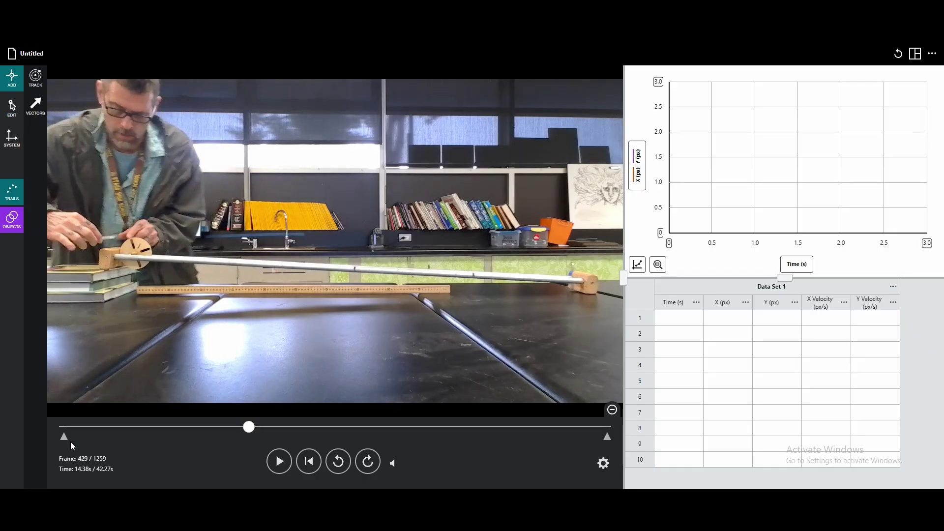
mouse_move(63, 443)
left_mouse_down()
mouse_move(261, 454)
mouse_move(251, 454)
left_mouse_up()
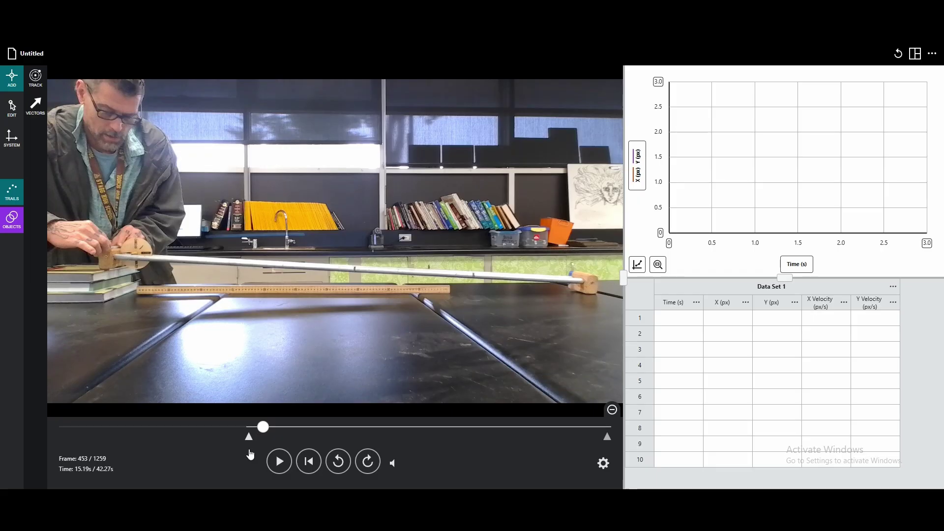
left_click(249, 428)
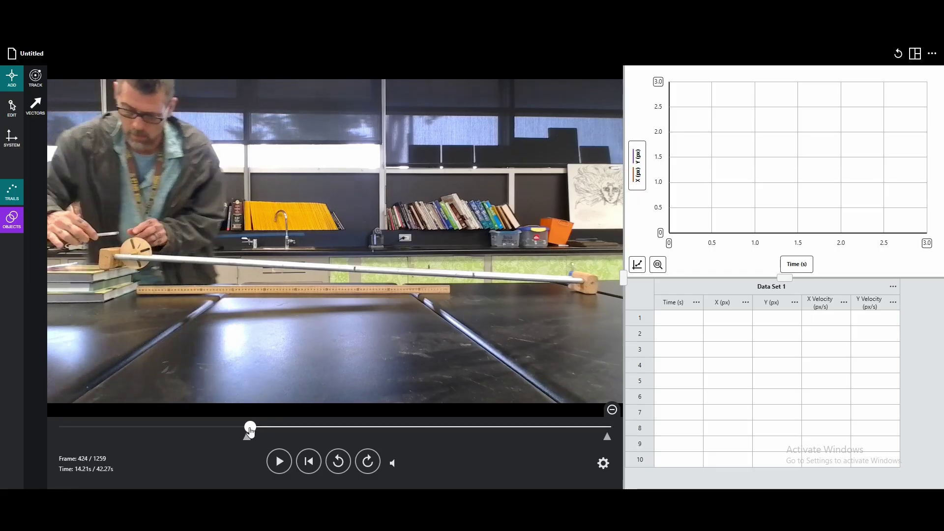
mouse_move(249, 430)
left_mouse_down()
mouse_move(261, 444)
mouse_move(257, 434)
left_mouse_up()
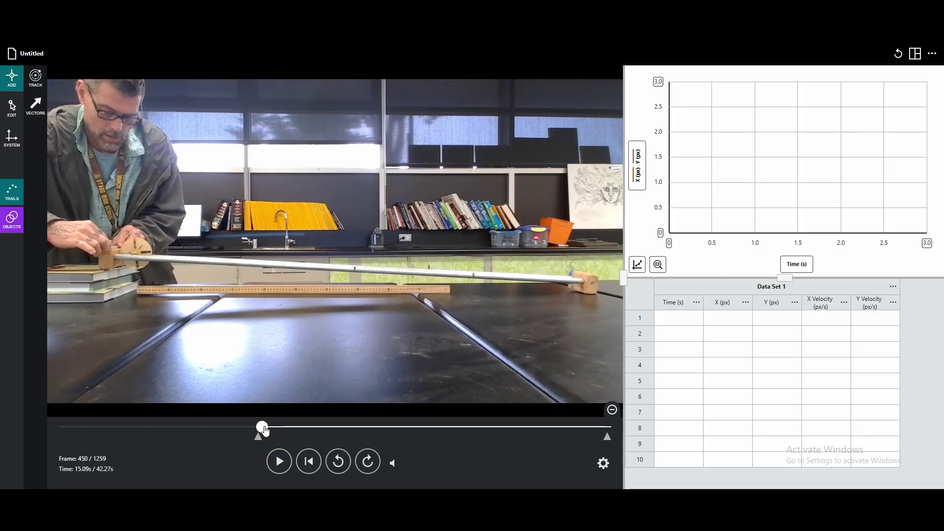
- Trim the end of the video to about frame 1119, where the wheel has reached the ramp's lower end
left_click(477, 427)
left_click_drag(493, 457, 548, 464)
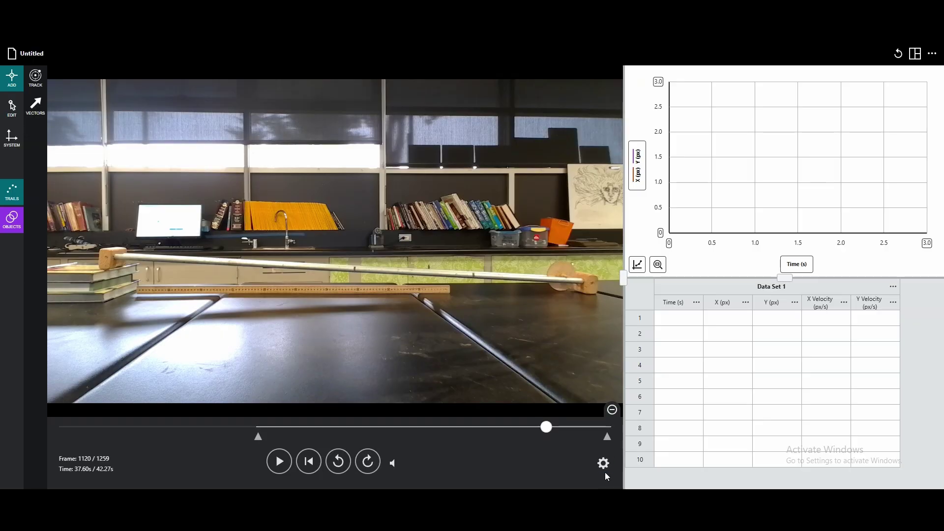
mouse_move(607, 440)
left_mouse_down()
mouse_move(544, 442)
mouse_move(547, 432)
mouse_move(548, 443)
mouse_move(546, 433)
left_mouse_up()
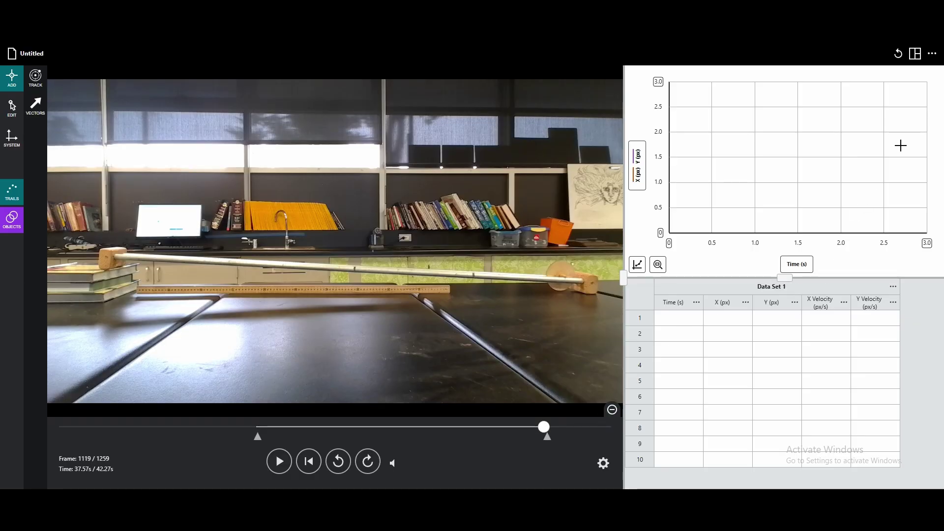
- Hide the graph and the data table so that only the video is displayed
left_click(913, 59)
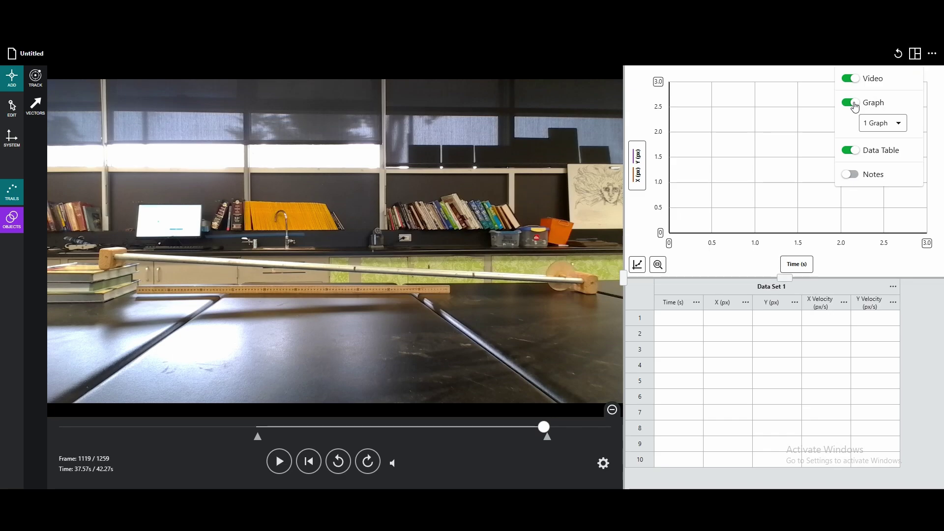
left_click(855, 105)
left_click(855, 153)
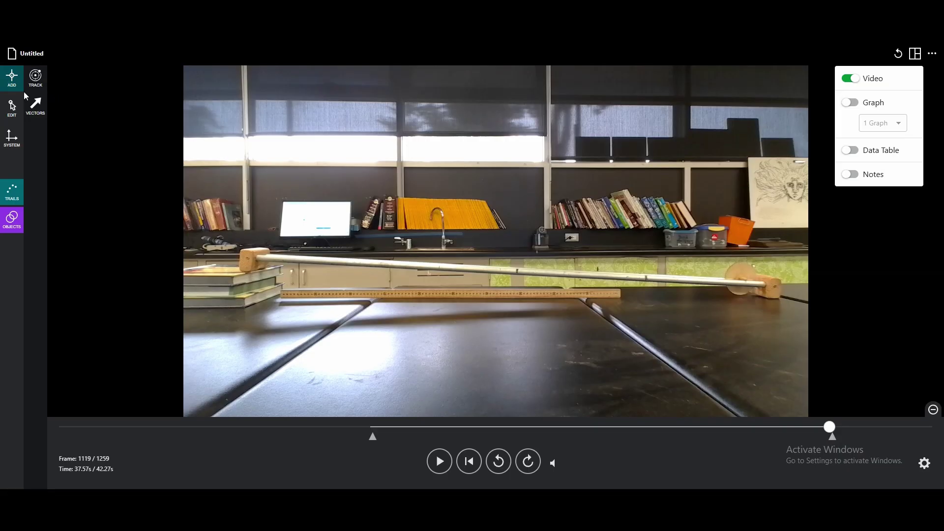
- Set the scale by placing its two endpoints on the ends of the metre stick, representing 1 m
left_click(12, 139)
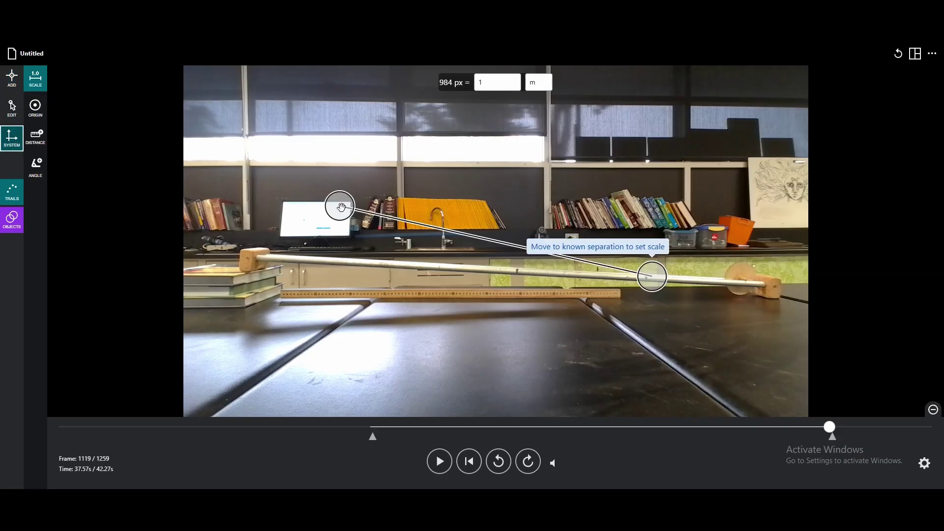
left_click_drag(342, 205, 283, 294)
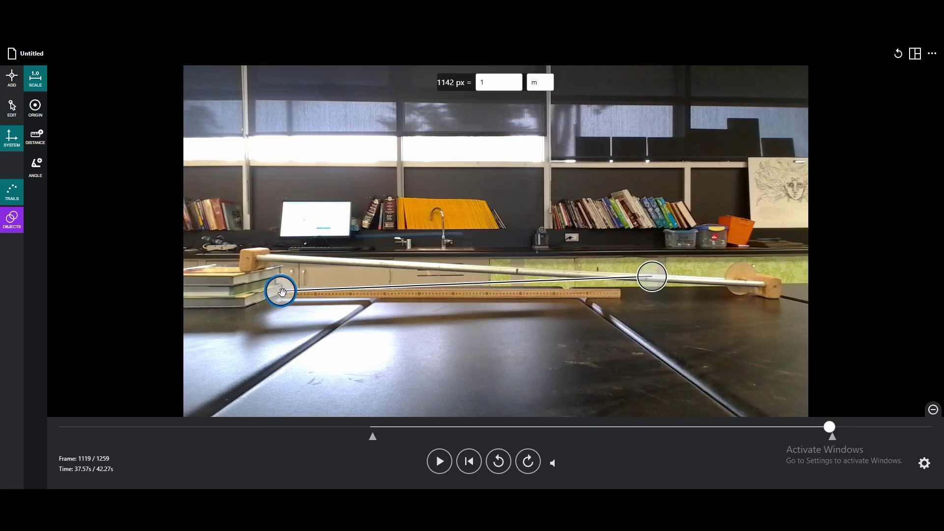
left_click_drag(656, 278, 625, 294)
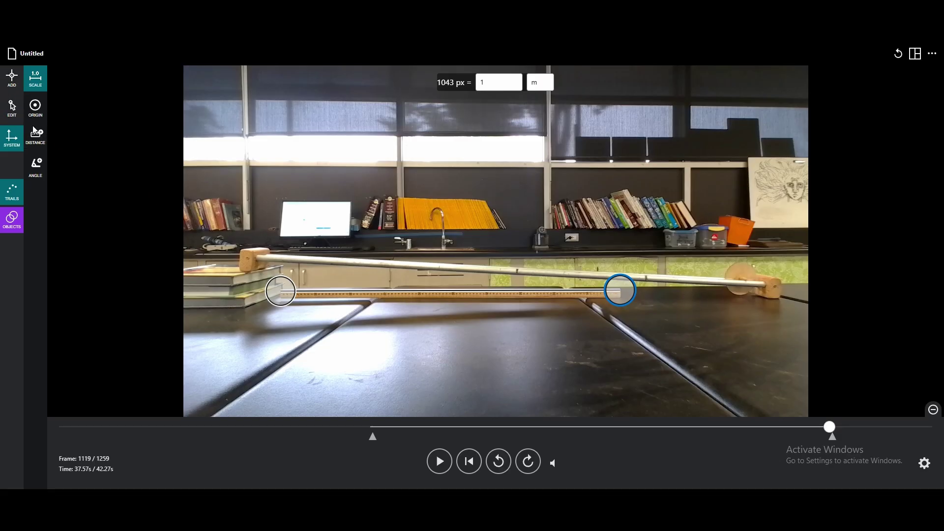
- Place the coordinate origin on the wheel's centre at frame 450 and rotate the x-axis parallel to the ramp
left_click(34, 109)
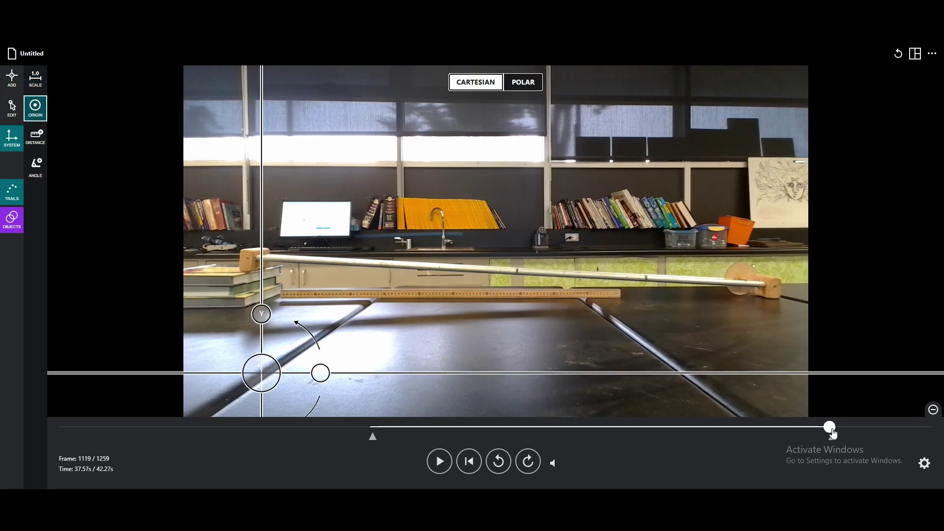
left_click_drag(830, 427, 375, 442)
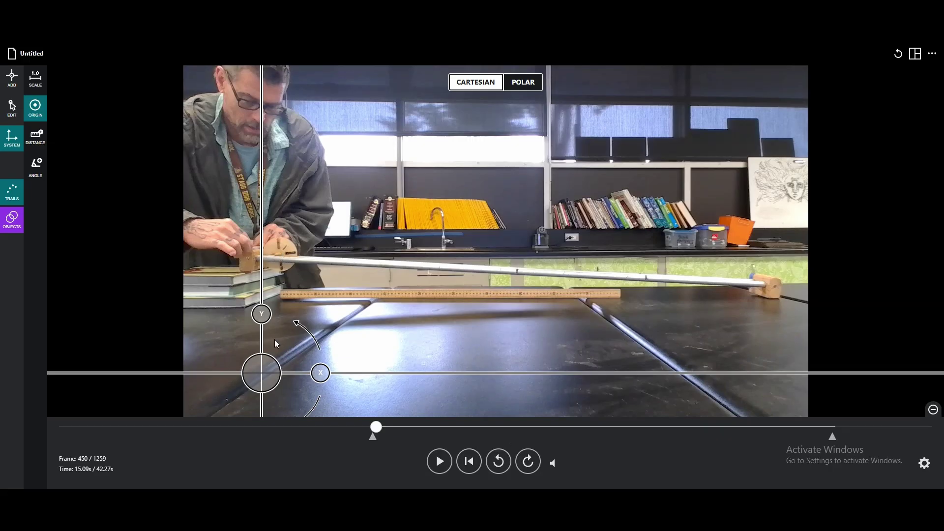
left_click_drag(266, 365, 284, 249)
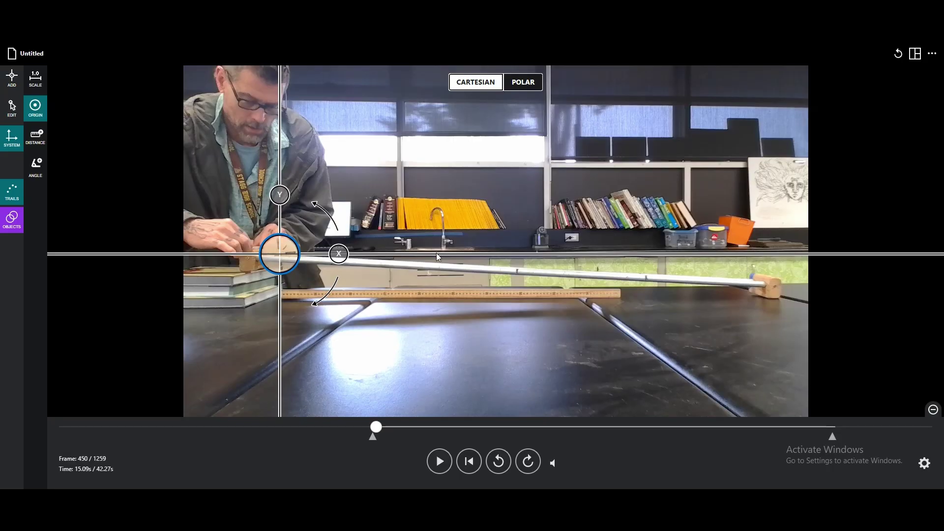
left_click(340, 254)
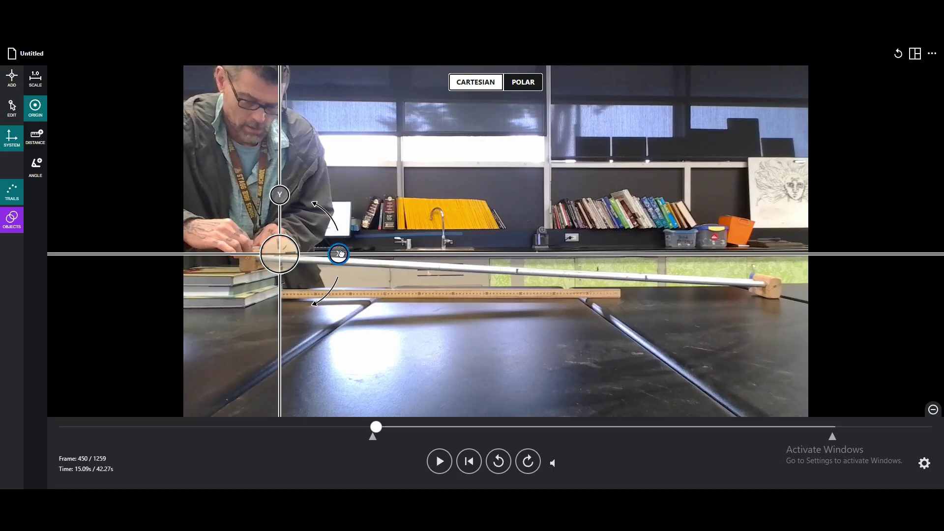
left_click_drag(370, 254, 765, 281)
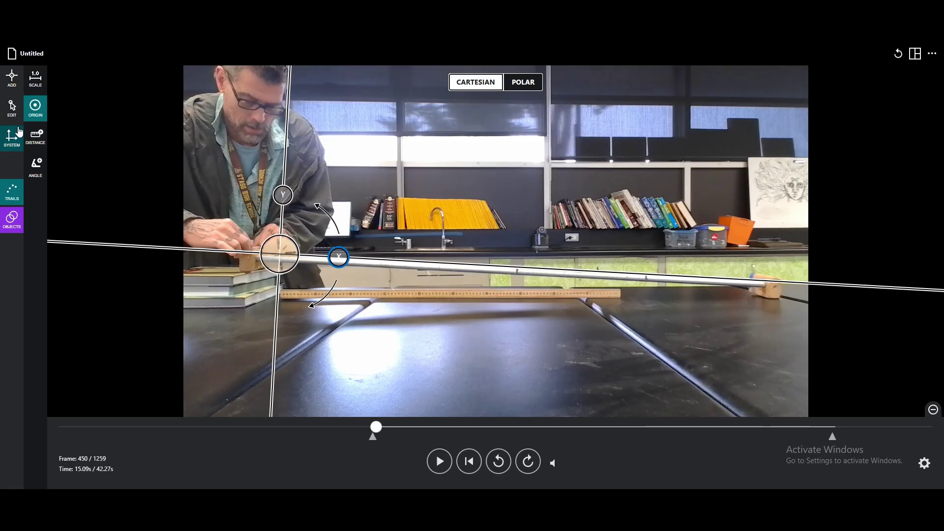
- Get ready to add points and set the video to advance 10 frames per marked point
left_click(13, 79)
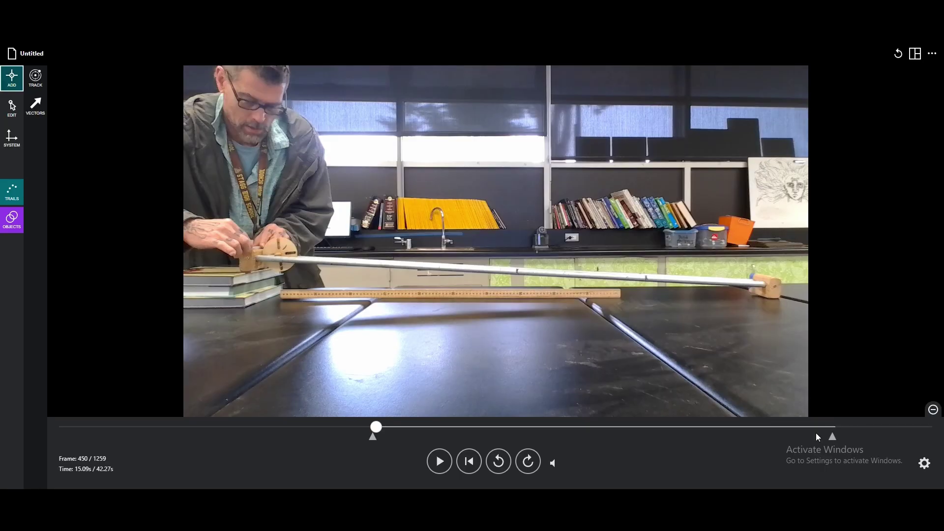
left_click(933, 411)
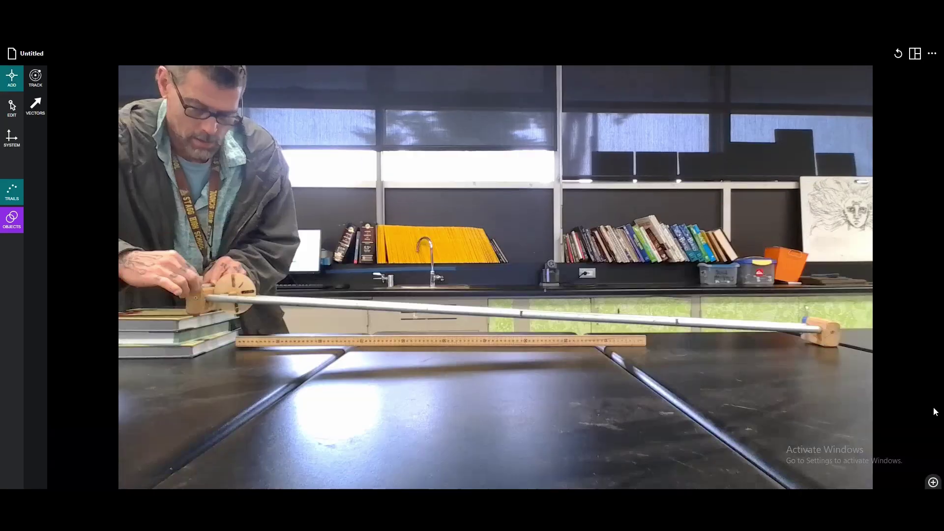
left_click(933, 482)
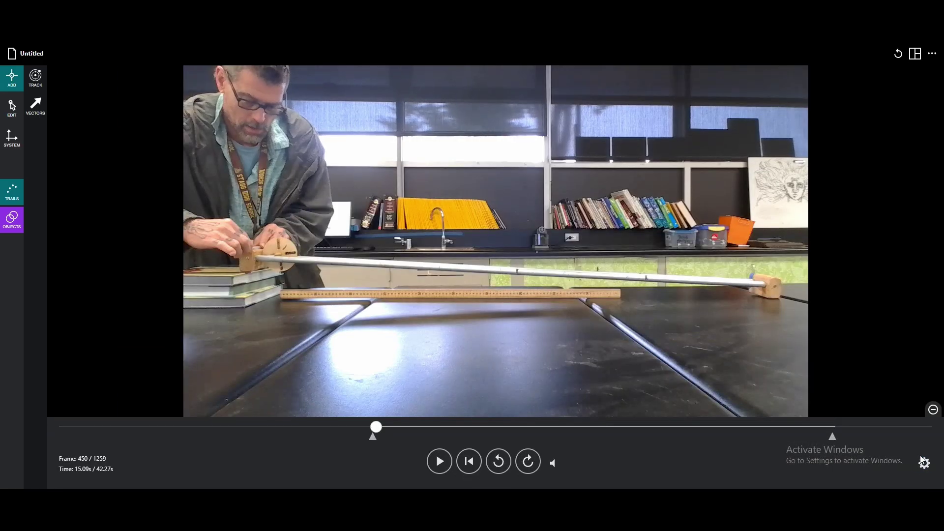
left_click(925, 464)
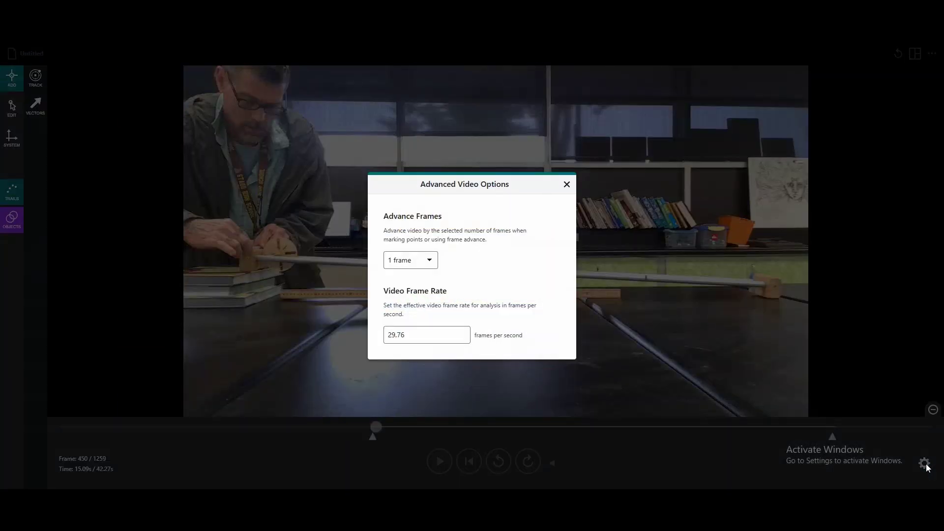
left_click(429, 261)
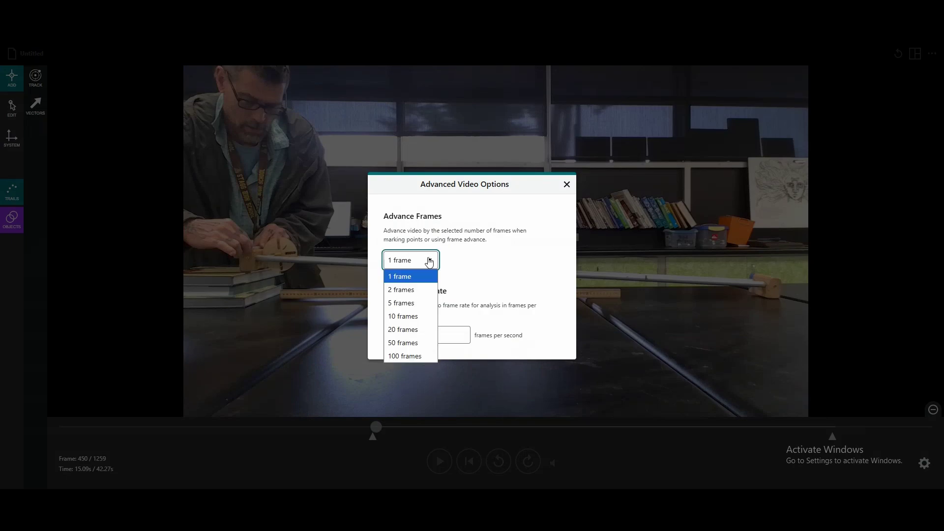
left_click(404, 317)
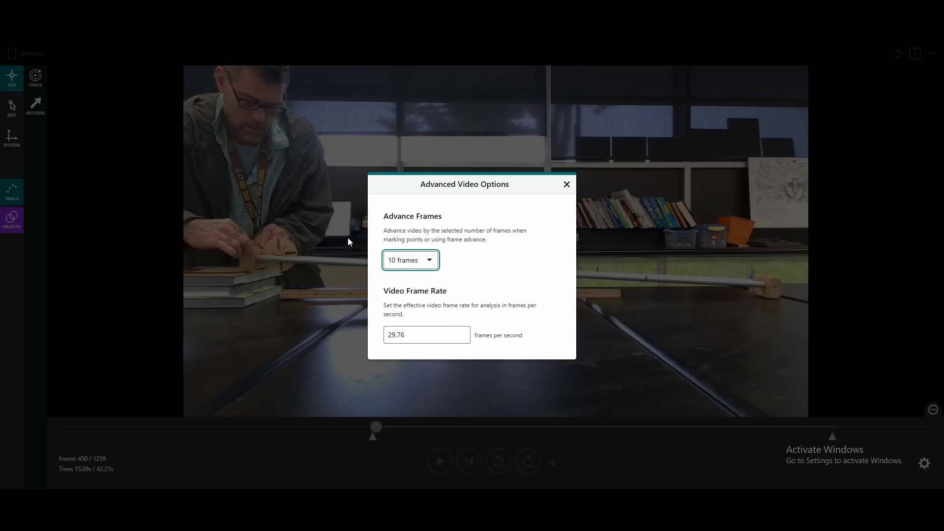
left_click(567, 186)
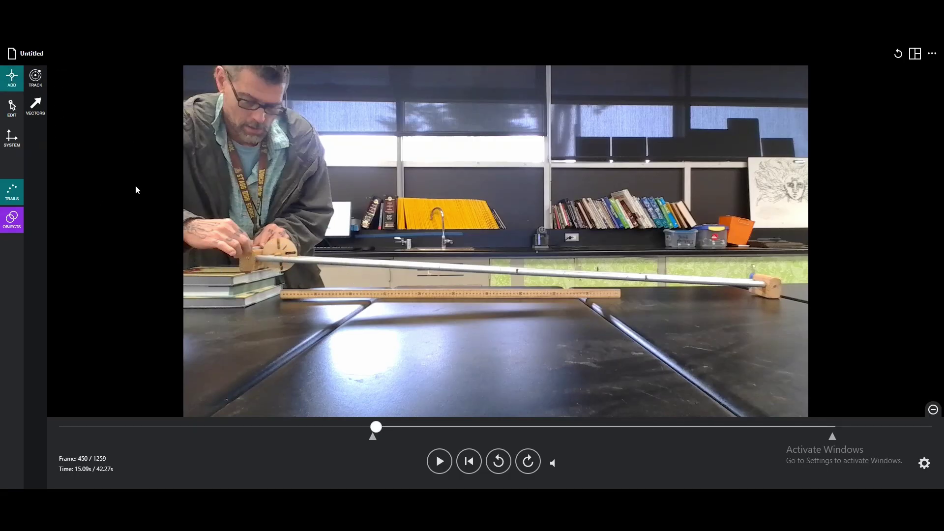
- Mark the wheel's centre on every tenth frame from frame 450 to frame 850 as it rolls down the ramp
left_click(280, 255)
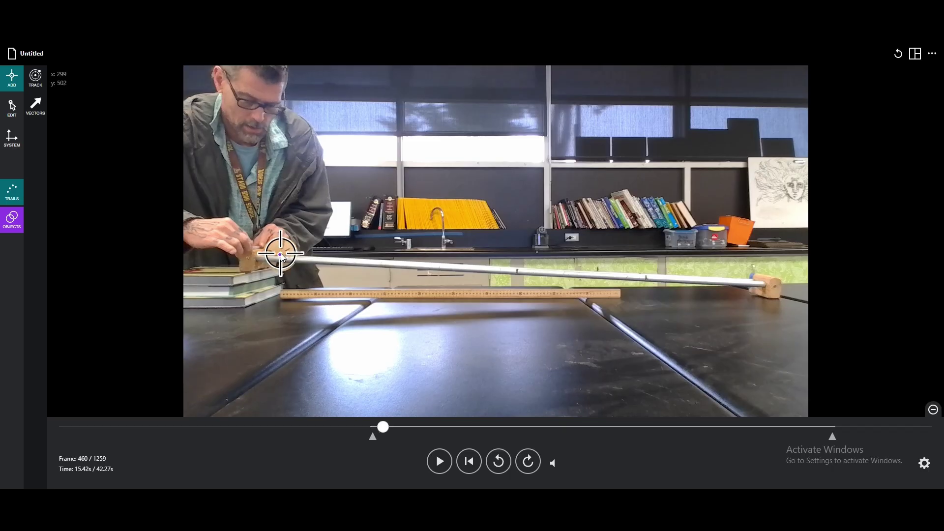
left_click(280, 254)
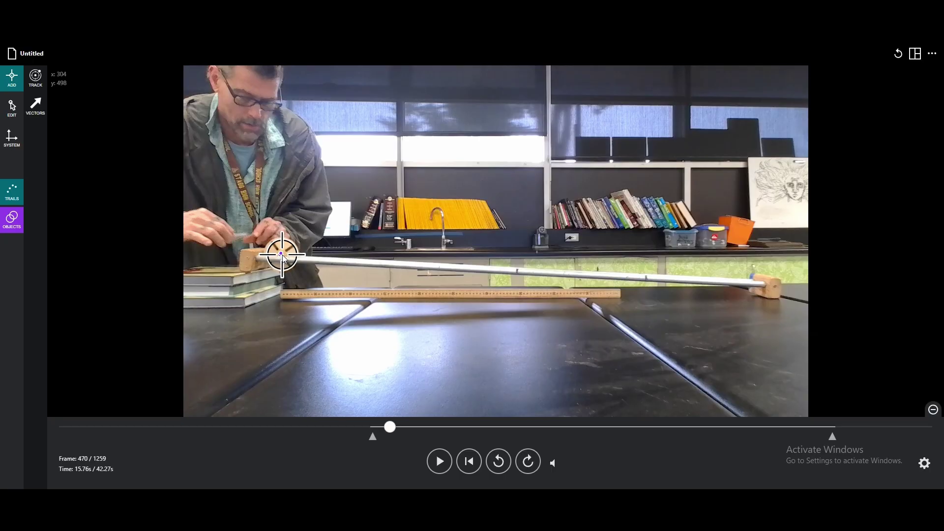
left_click(281, 255)
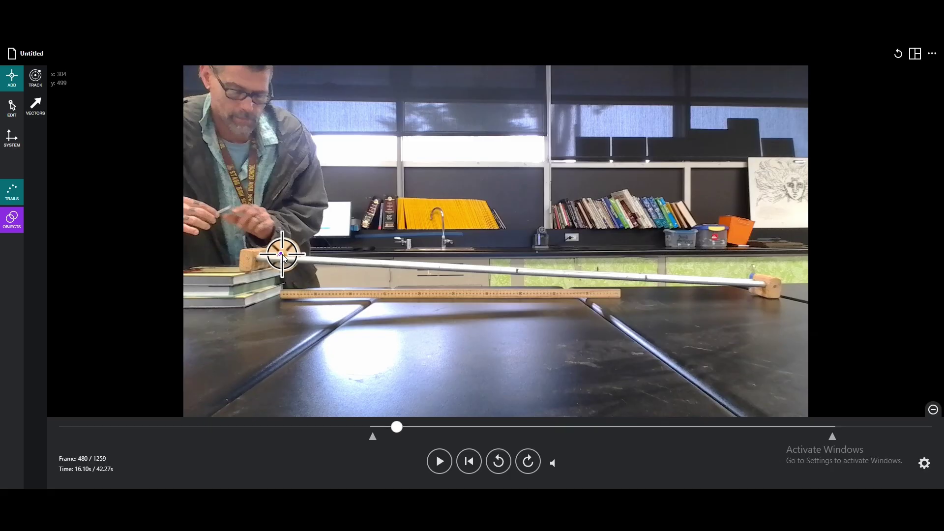
left_click(284, 255)
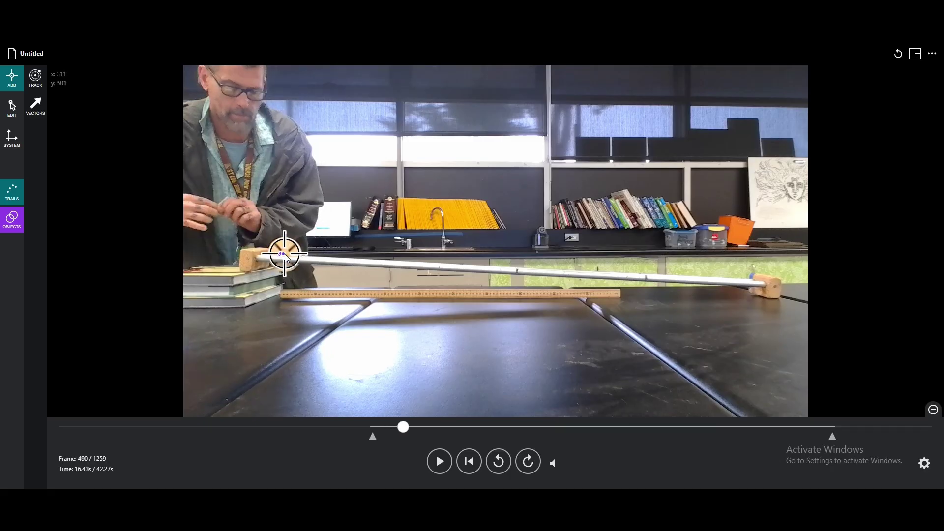
left_click(287, 256)
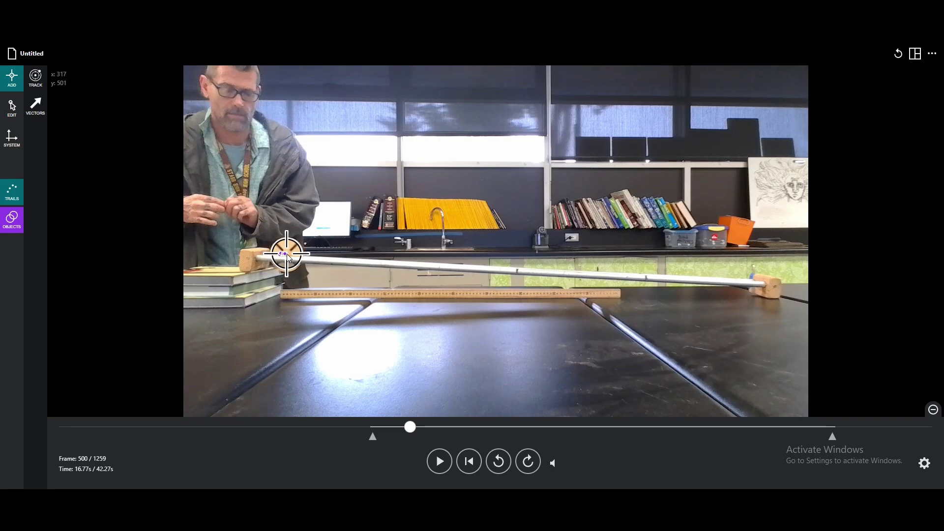
left_click(288, 256)
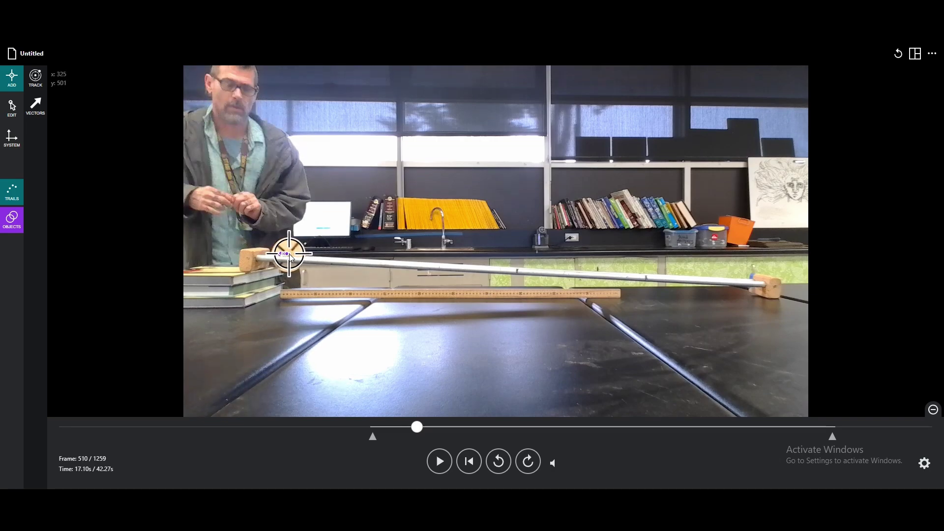
left_click(289, 256)
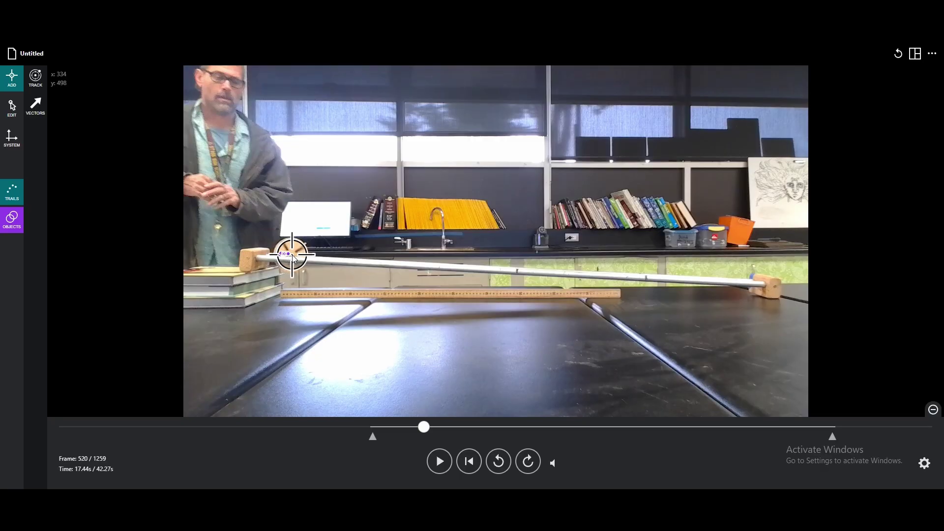
left_click(292, 256)
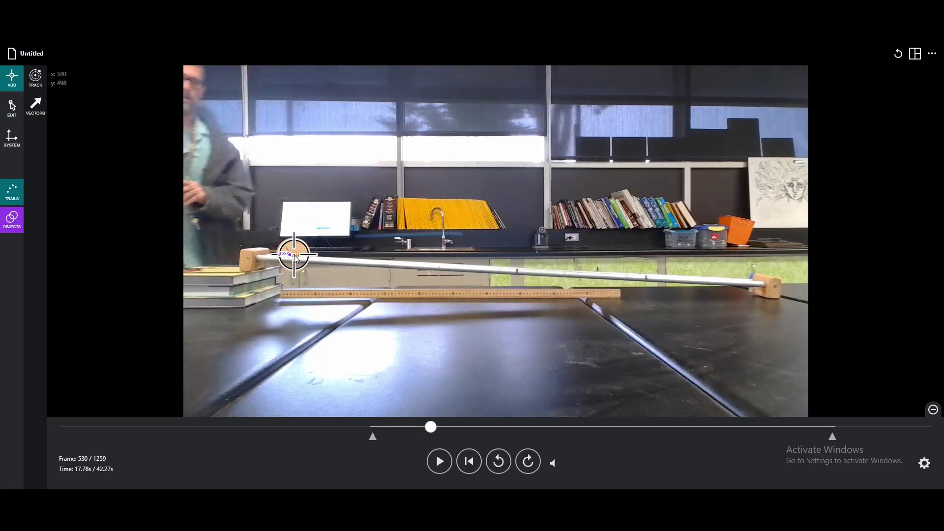
left_click(294, 255)
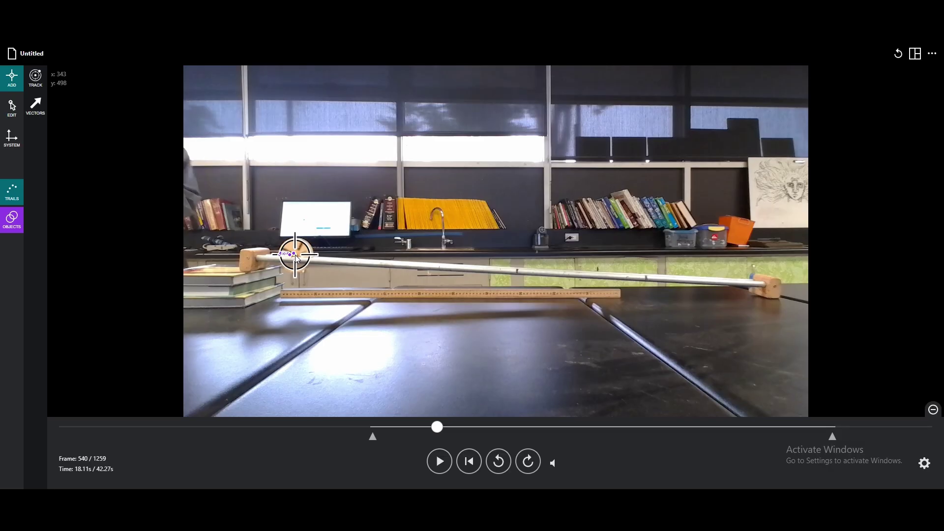
left_click(297, 256)
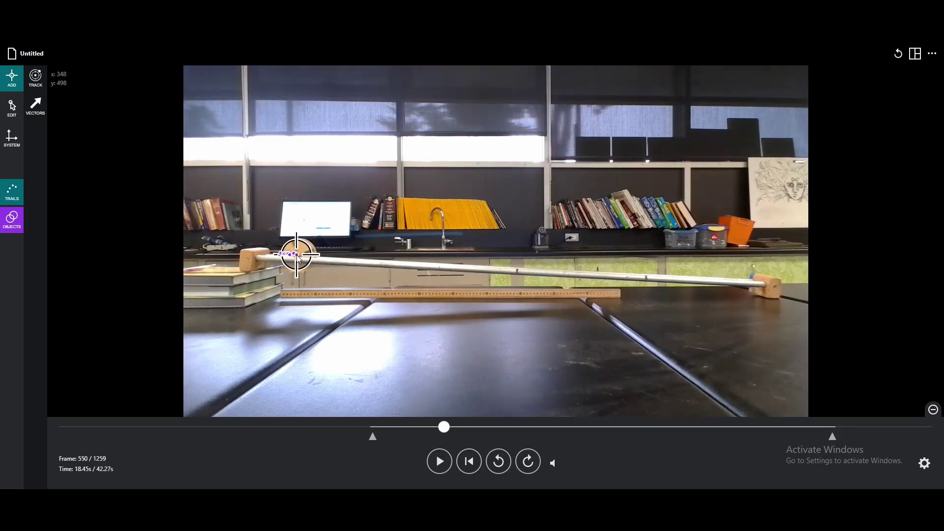
left_click(303, 259)
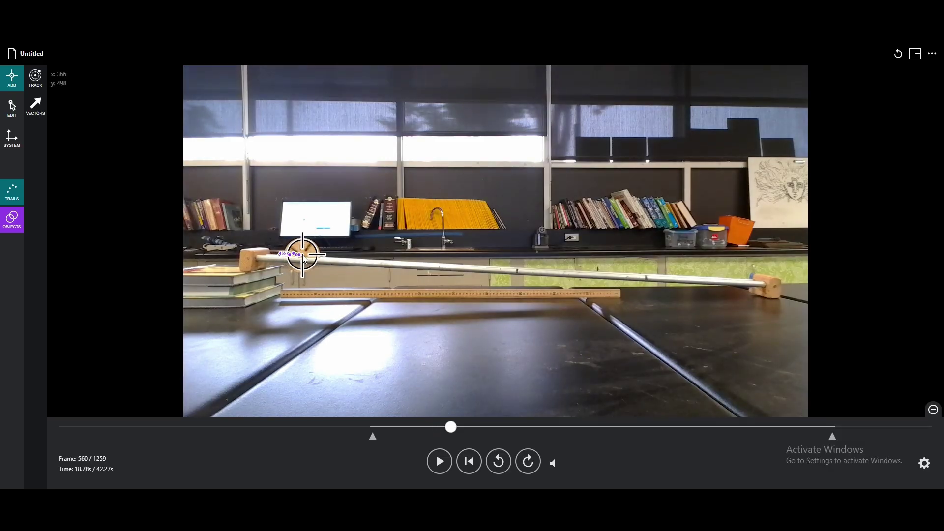
left_click(305, 259)
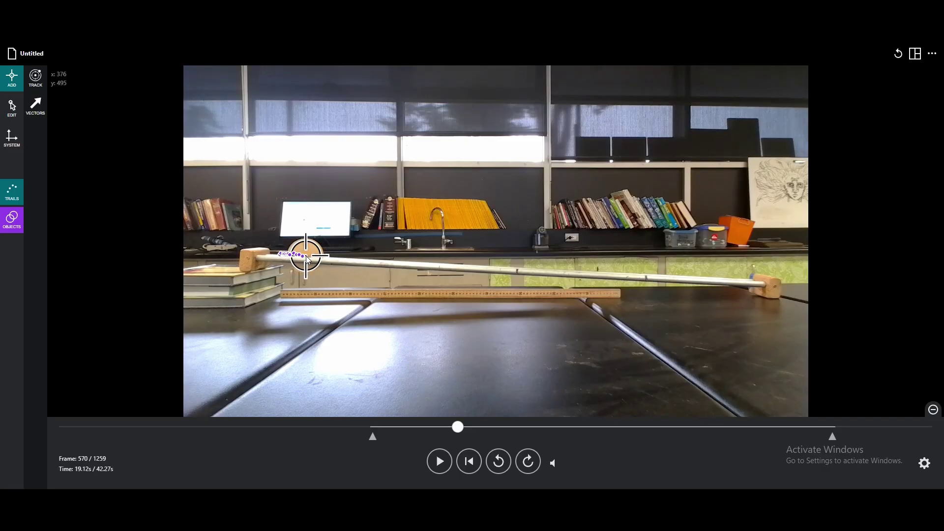
left_click(309, 260)
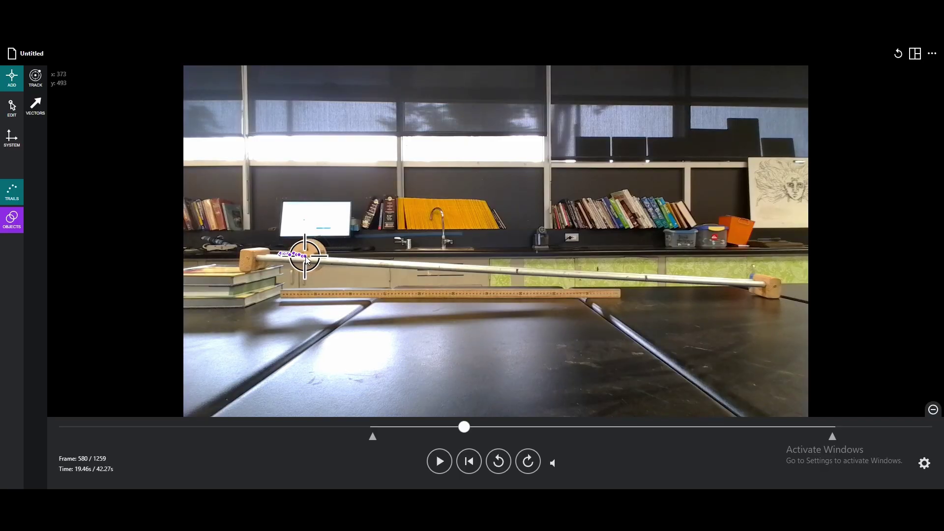
left_click(310, 259)
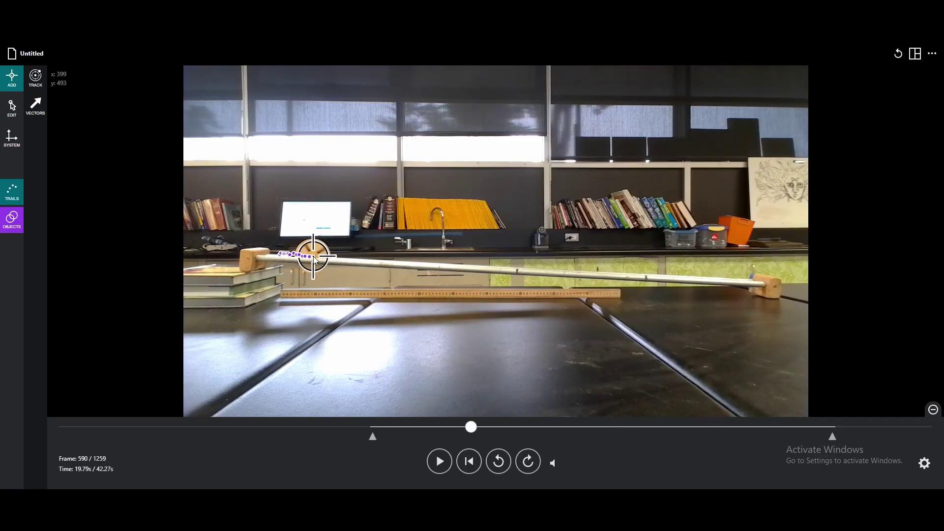
left_click(319, 260)
left_click(322, 261)
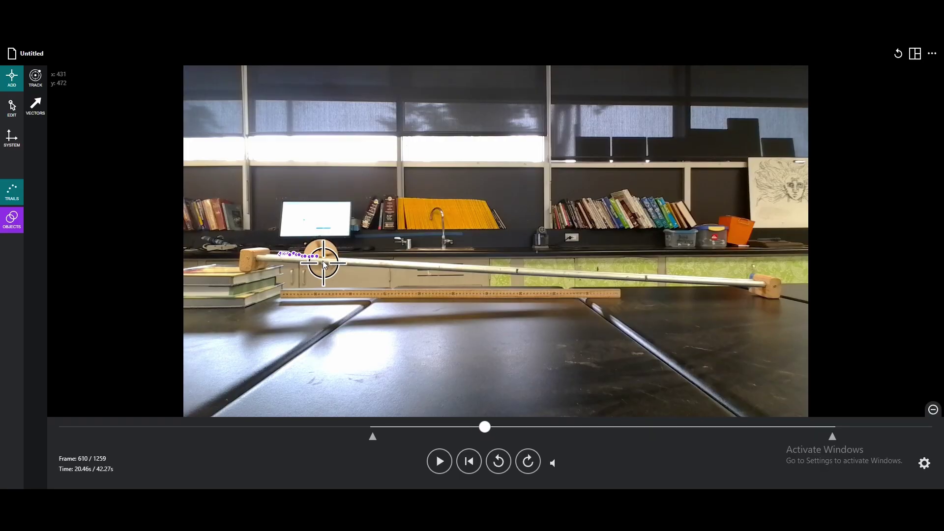
left_click(327, 263)
left_click(328, 260)
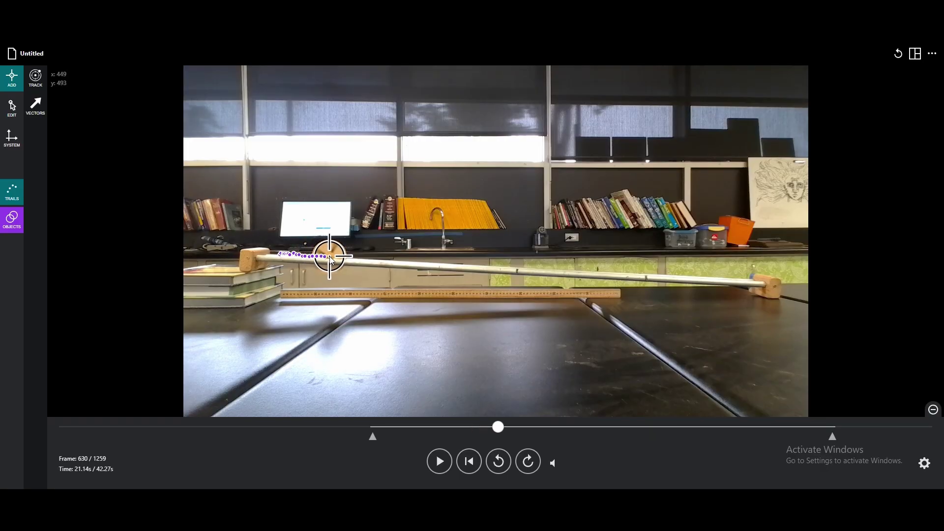
left_click(331, 260)
left_click(334, 256)
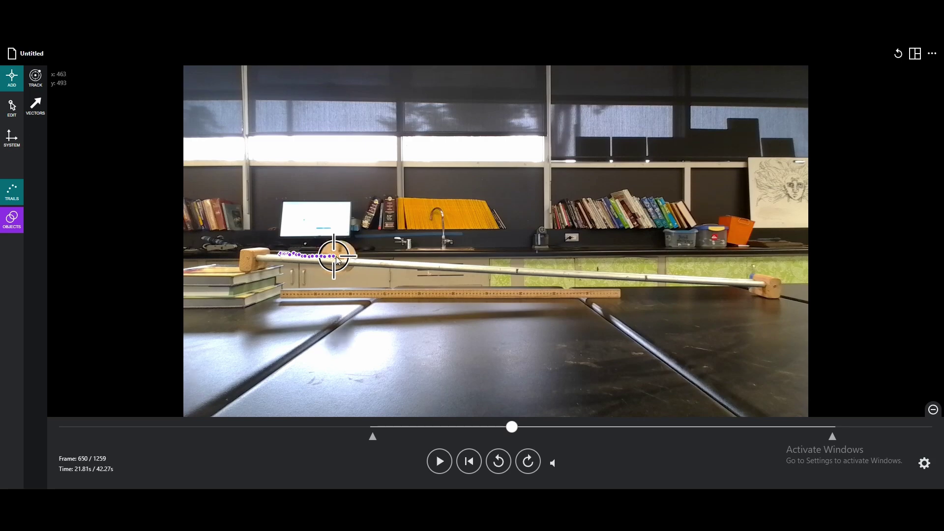
left_click(339, 256)
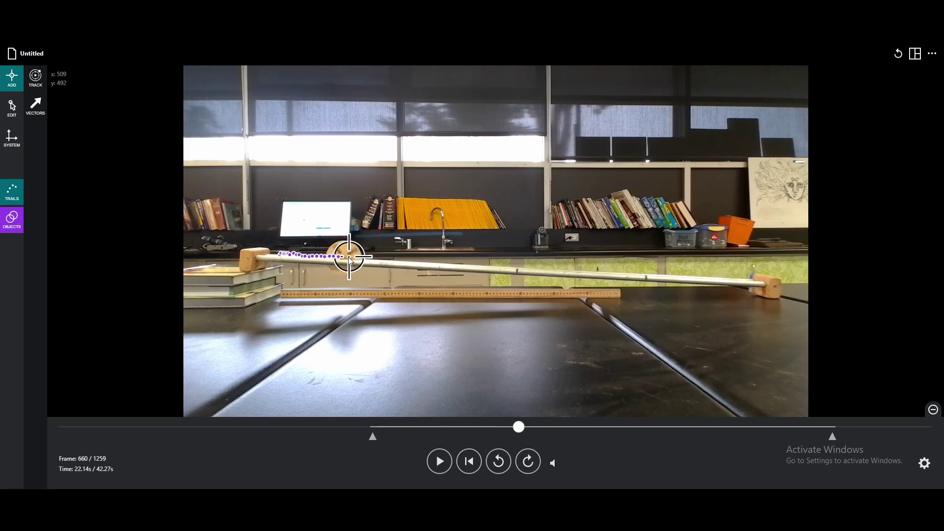
left_click(344, 257)
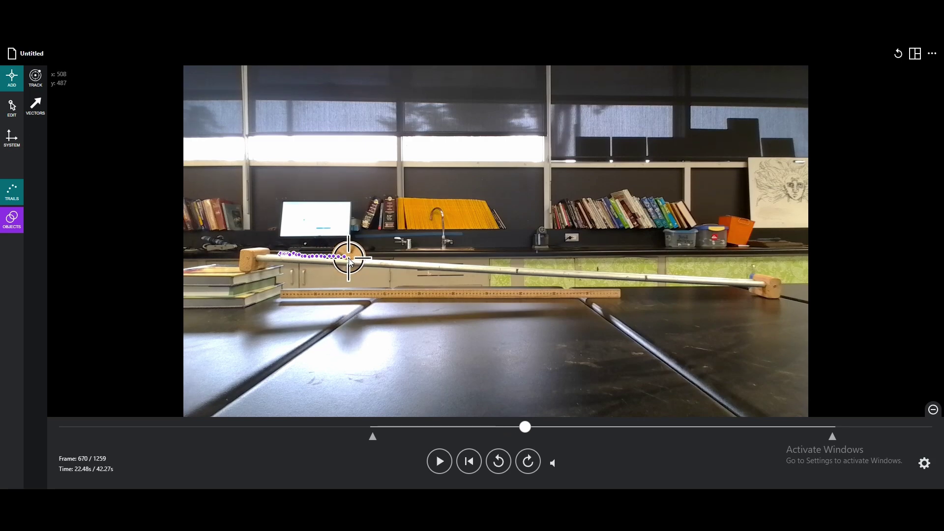
left_click(350, 258)
left_click(355, 260)
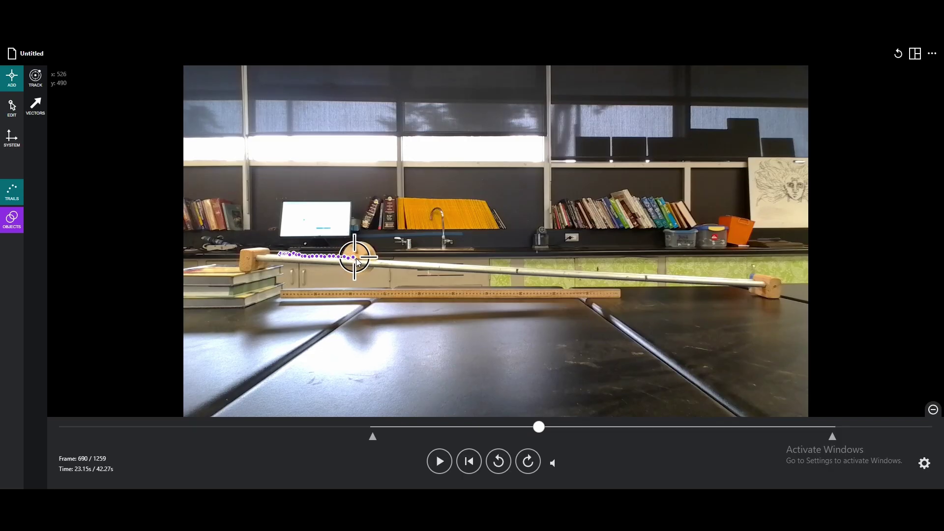
left_click(362, 261)
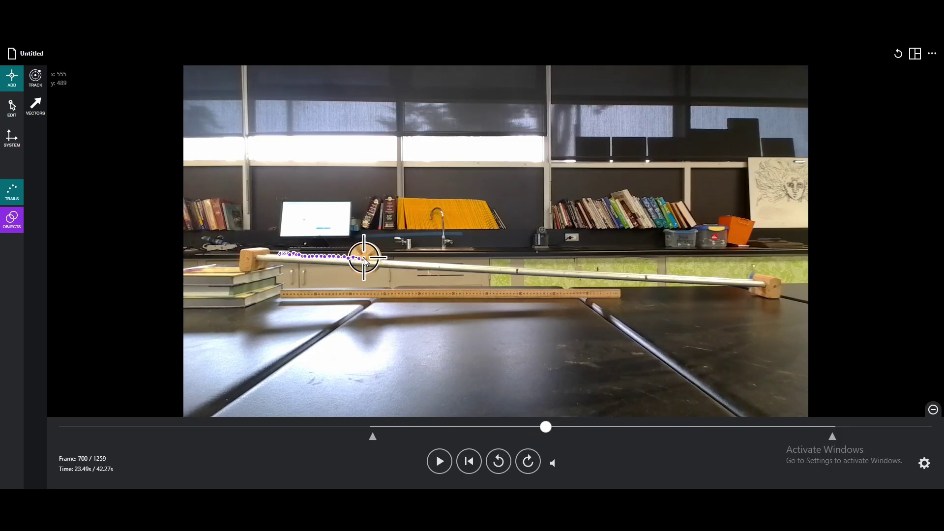
left_click(371, 261)
left_click(384, 262)
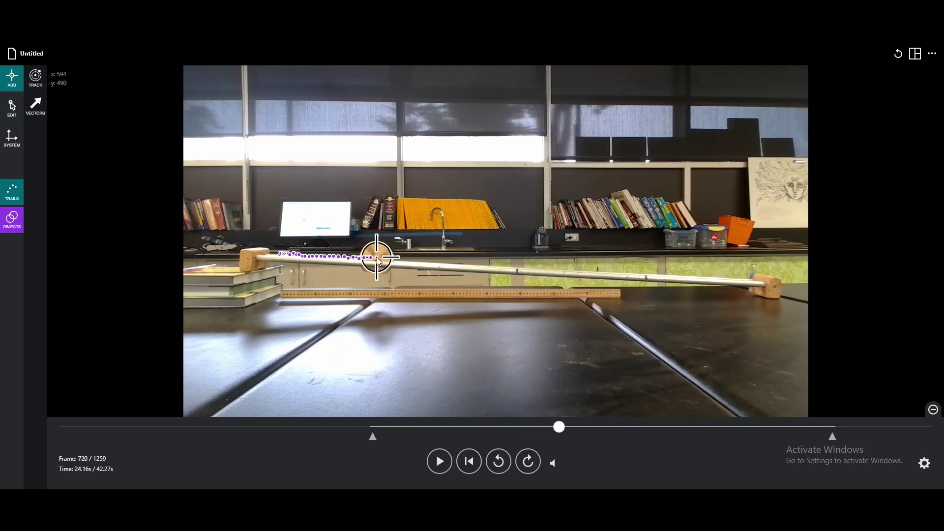
left_click(382, 262)
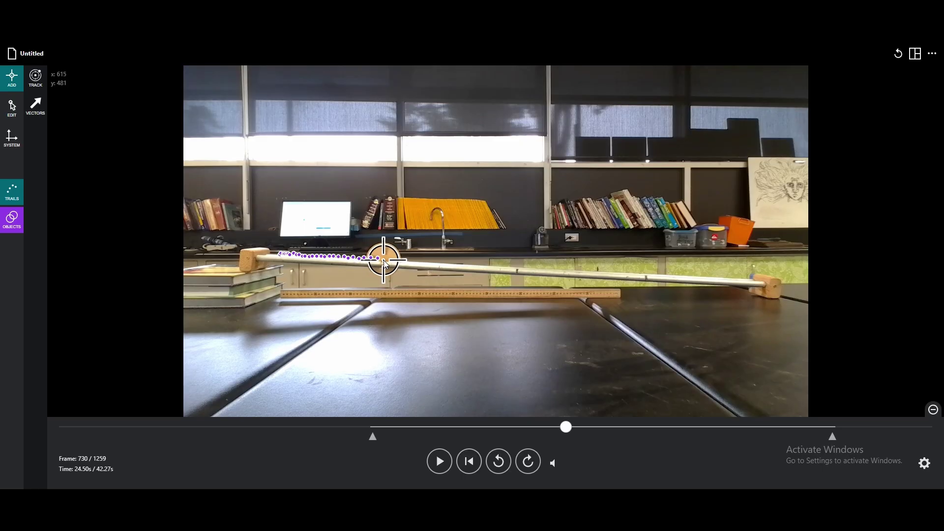
left_click(384, 261)
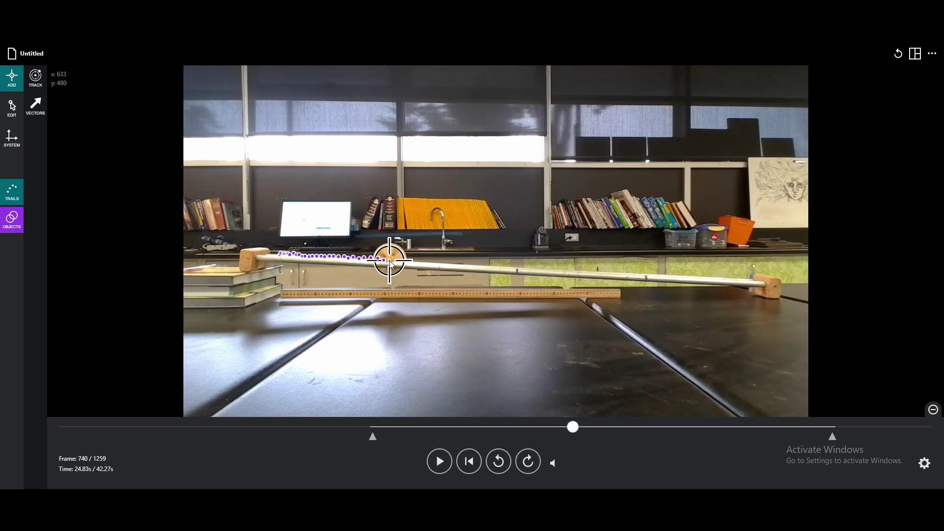
left_click(389, 261)
left_click(397, 262)
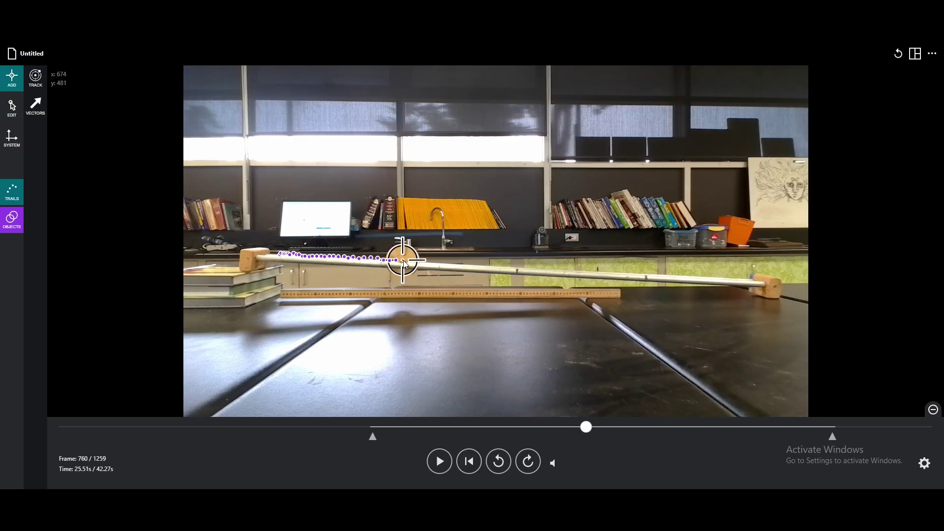
left_click(403, 261)
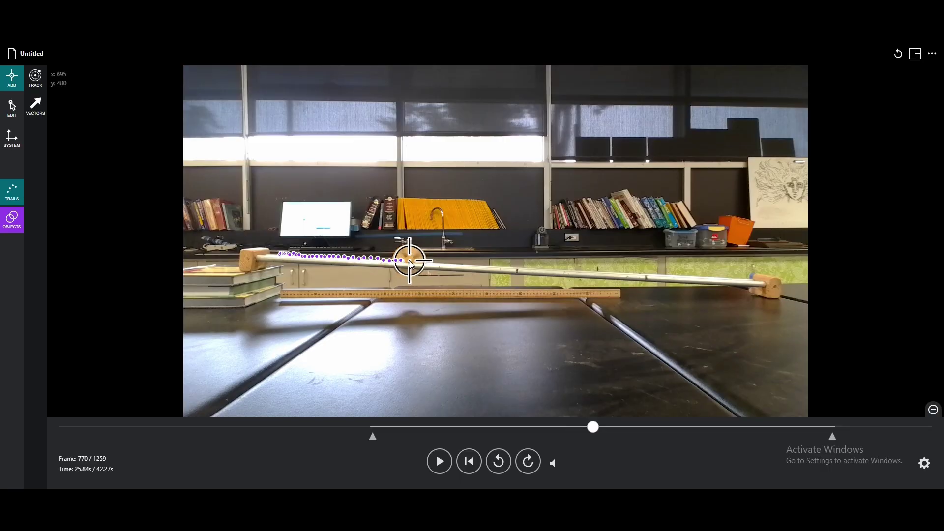
left_click(408, 263)
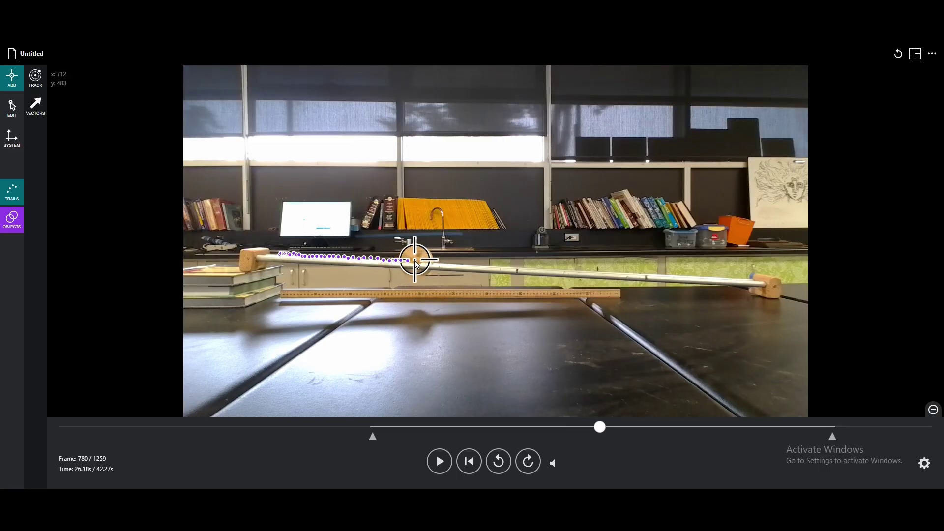
left_click(418, 264)
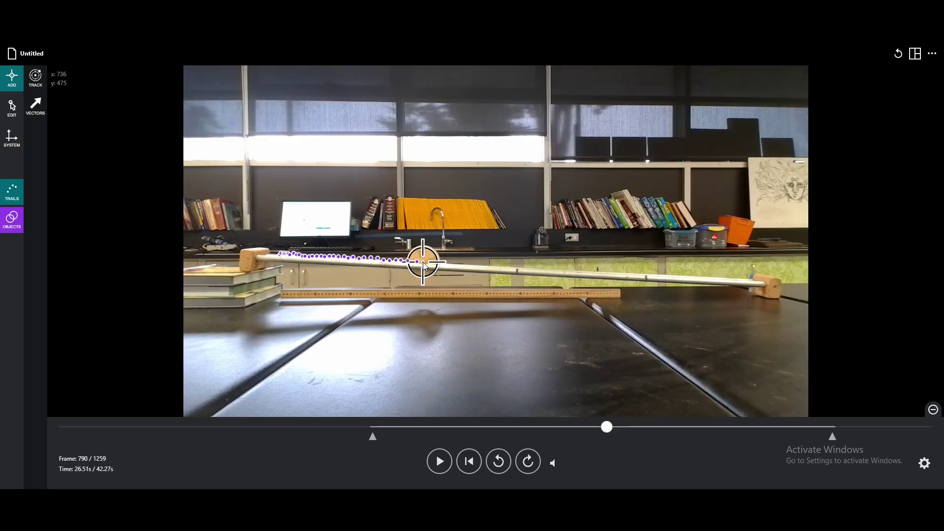
left_click(424, 263)
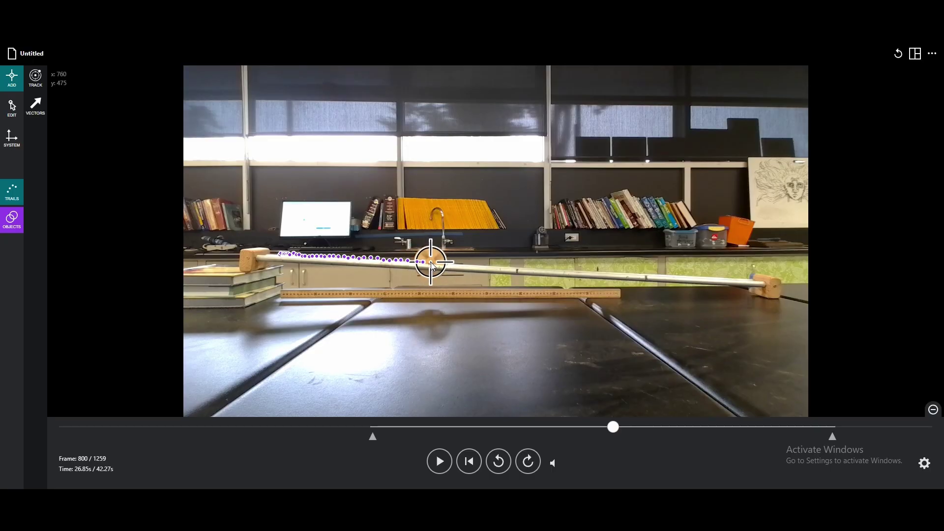
left_click(433, 264)
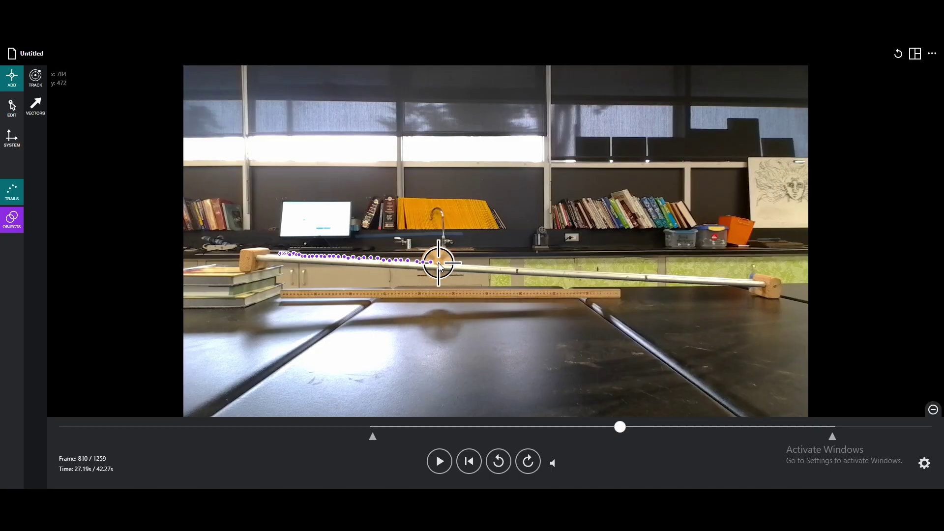
left_click(438, 264)
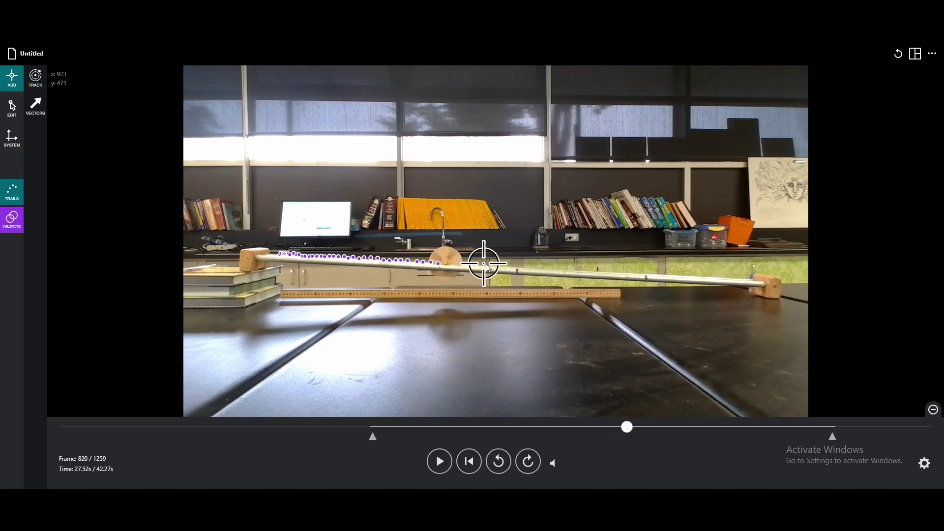
left_click(447, 264)
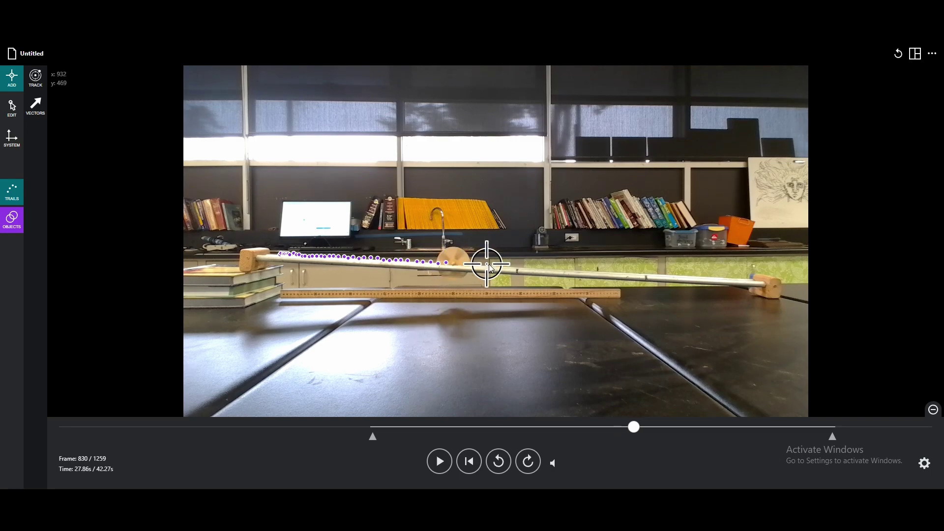
left_click(454, 266)
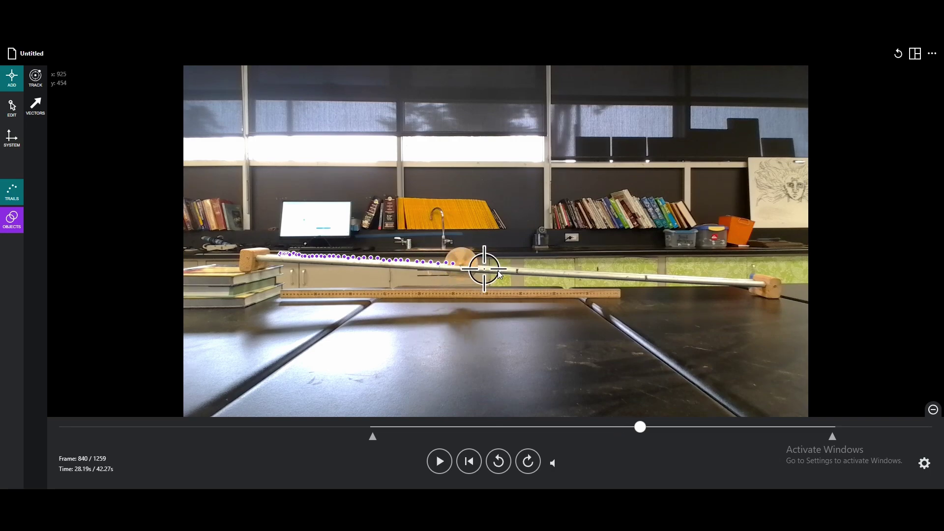
left_click(462, 266)
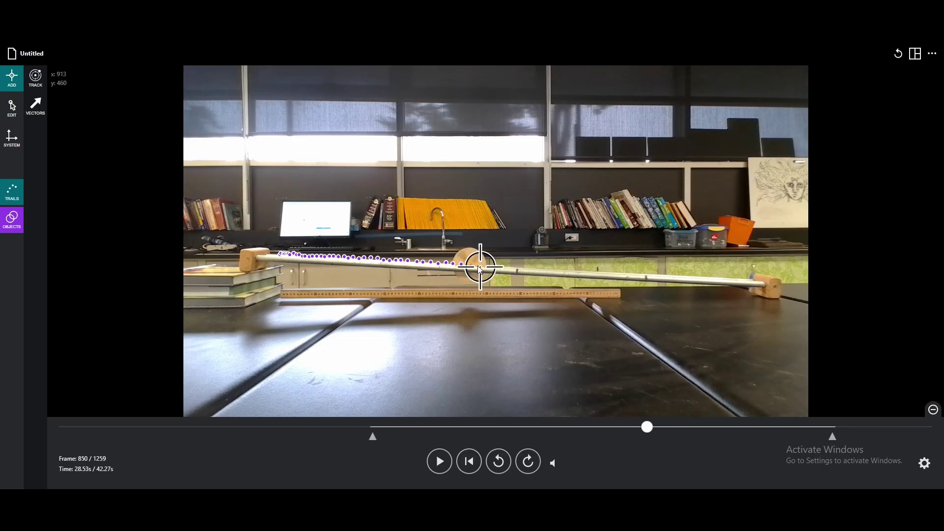
left_click(470, 266)
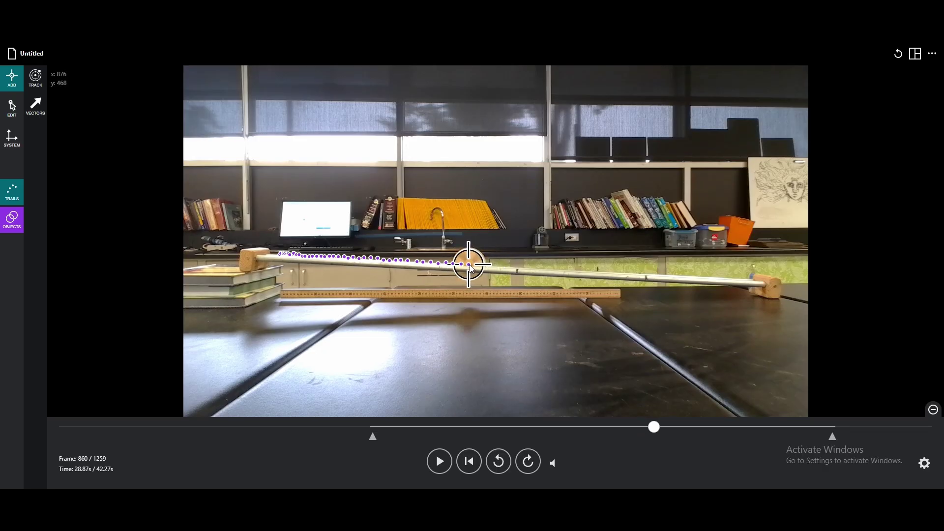
- Mark the wheel's centre on every tenth frame from frame 860 to frame 1110 until it reaches the ramp's lower end
left_click(480, 266)
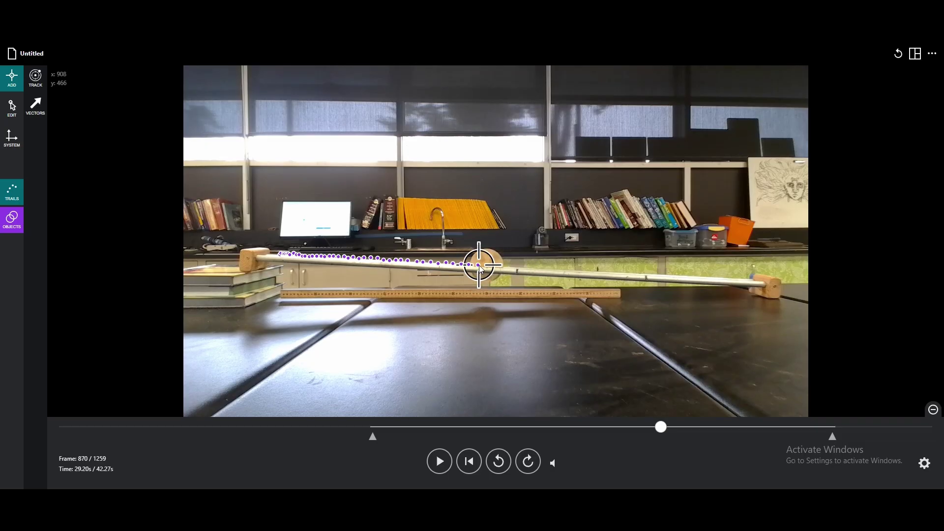
left_click(487, 266)
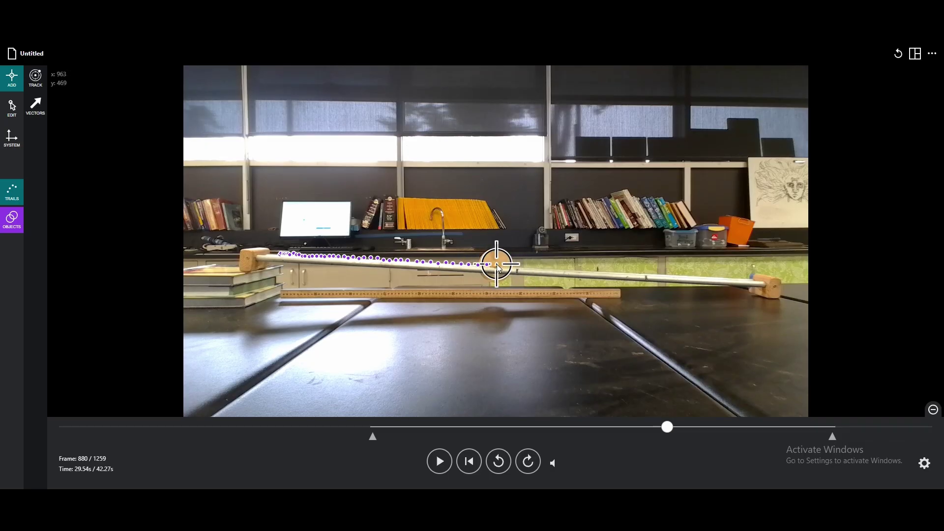
left_click(497, 266)
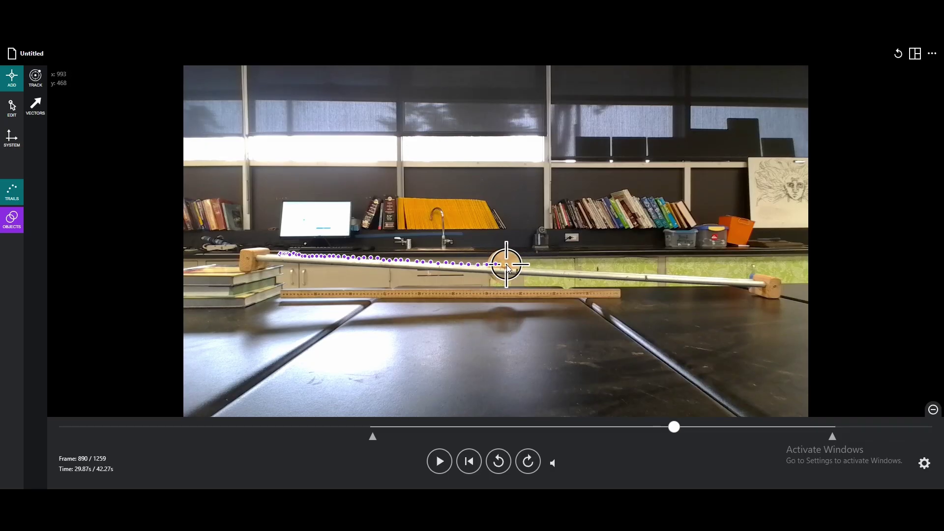
left_click(505, 267)
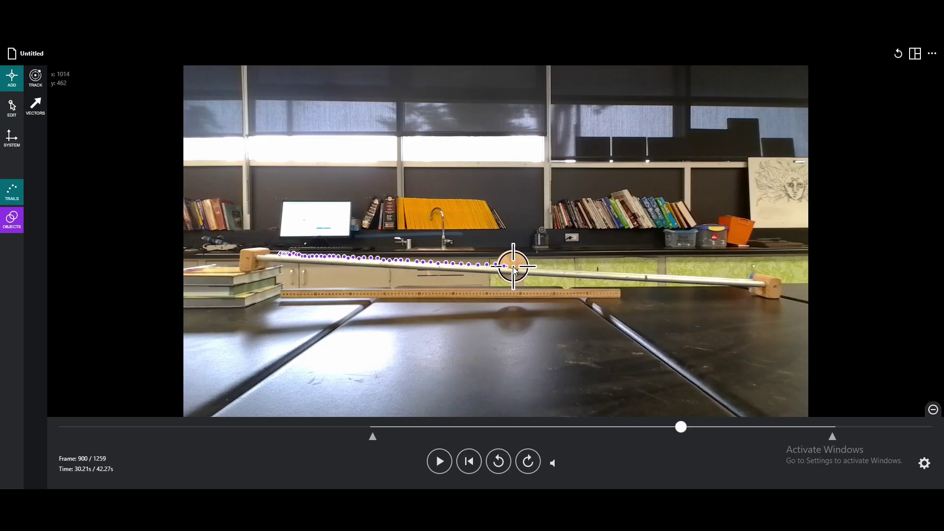
left_click(513, 269)
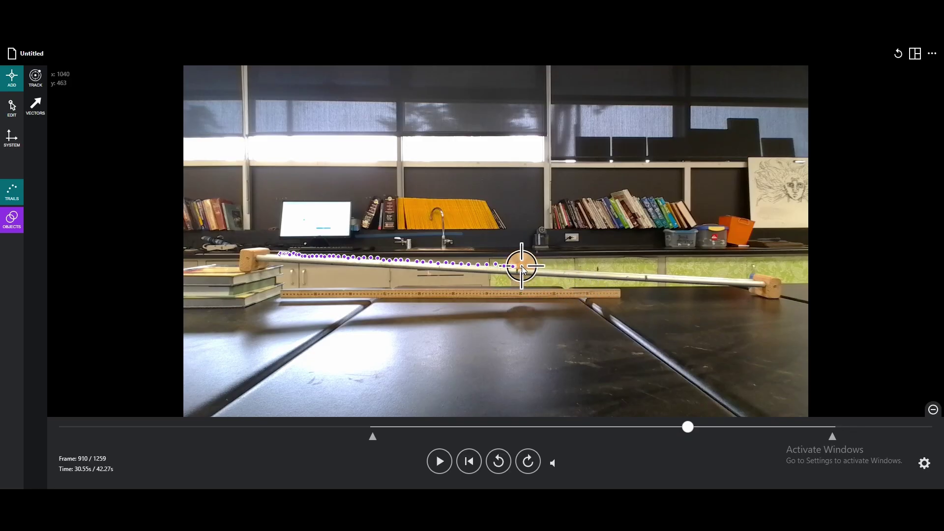
left_click(522, 267)
left_click(531, 267)
left_click(540, 268)
left_click(549, 269)
left_click(559, 269)
left_click(568, 270)
left_click(578, 270)
left_click(588, 271)
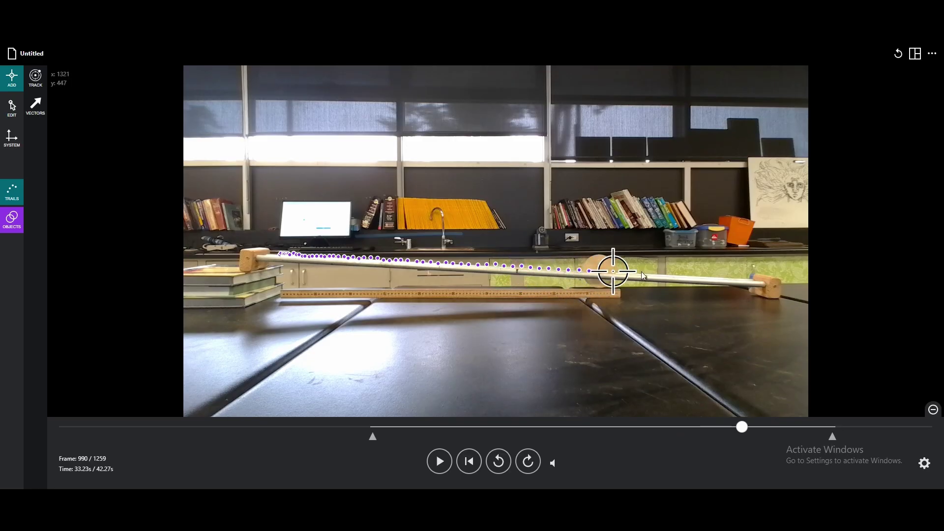
left_click(599, 270)
left_click(611, 271)
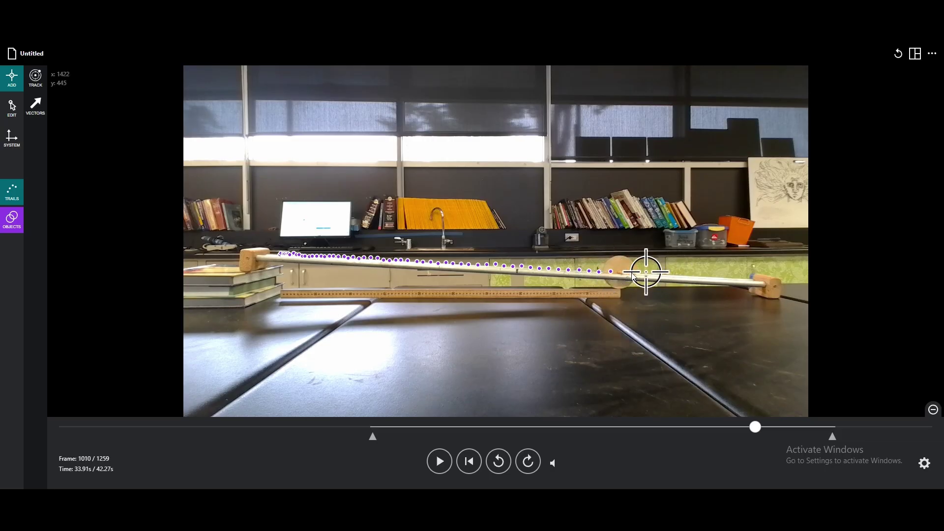
left_click(621, 271)
left_click(630, 272)
left_click(642, 273)
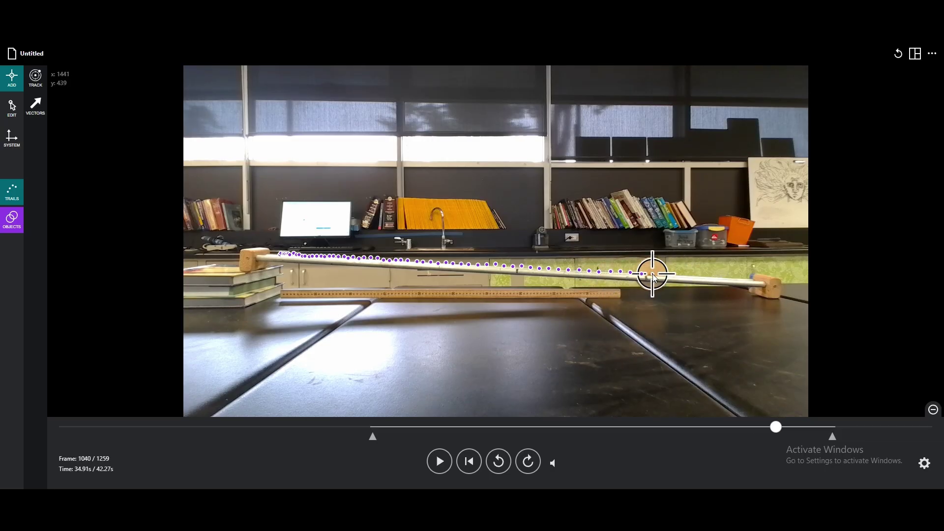
left_click(652, 273)
left_click(663, 274)
left_click(675, 275)
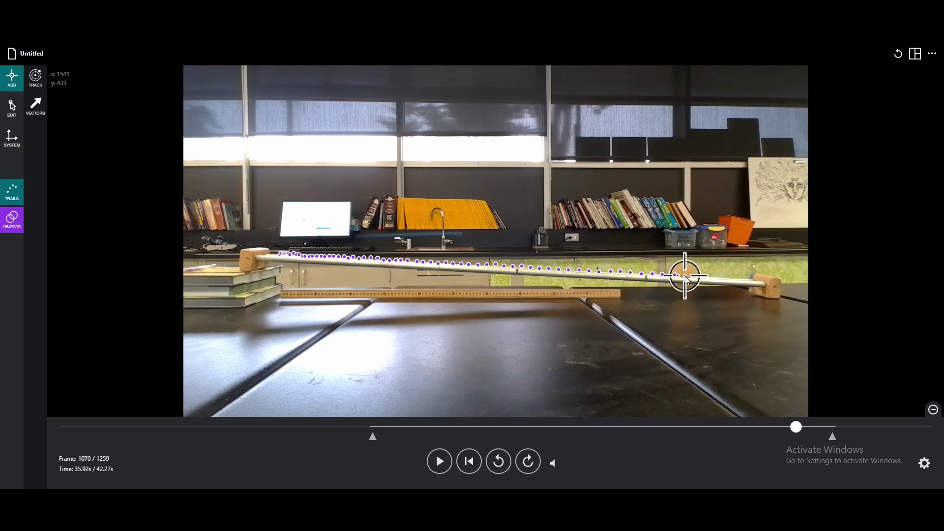
left_click(685, 275)
left_click(694, 277)
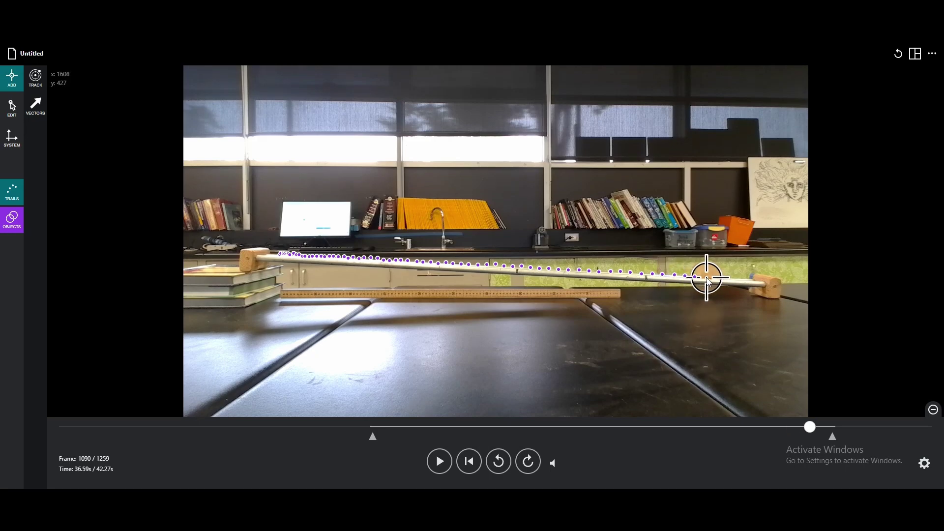
left_click(708, 278)
left_click(718, 278)
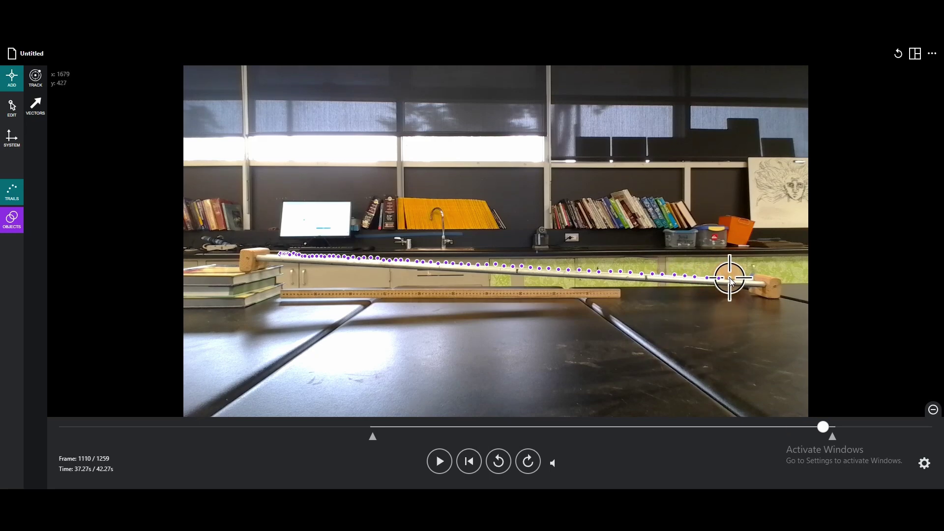
left_click(730, 278)
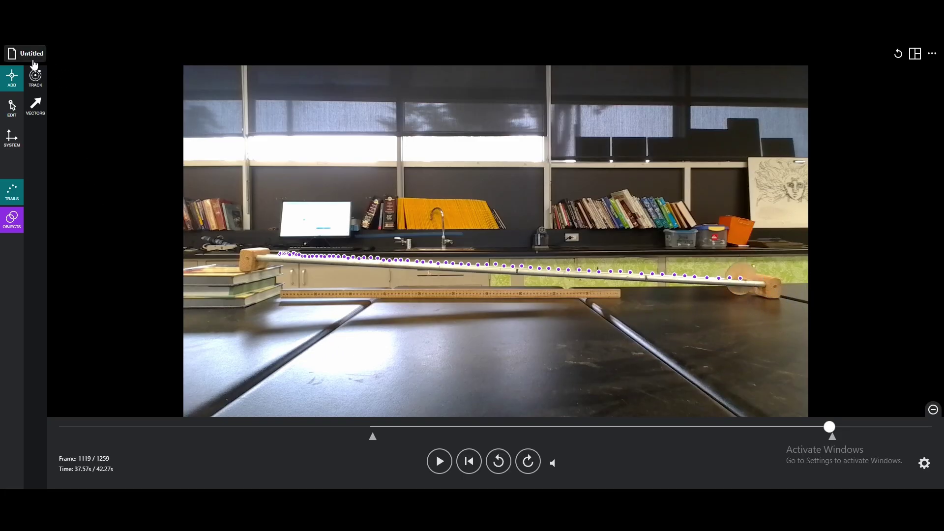
- Delete the last tracked point, nearest the stop block at the ramp's lower end
left_click(12, 106)
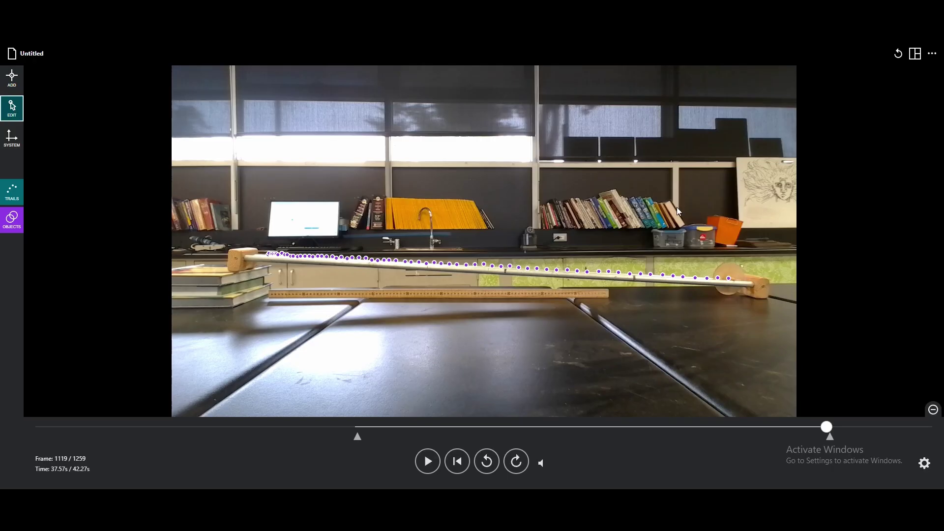
left_click_drag(728, 278, 931, 84)
right_click(931, 83)
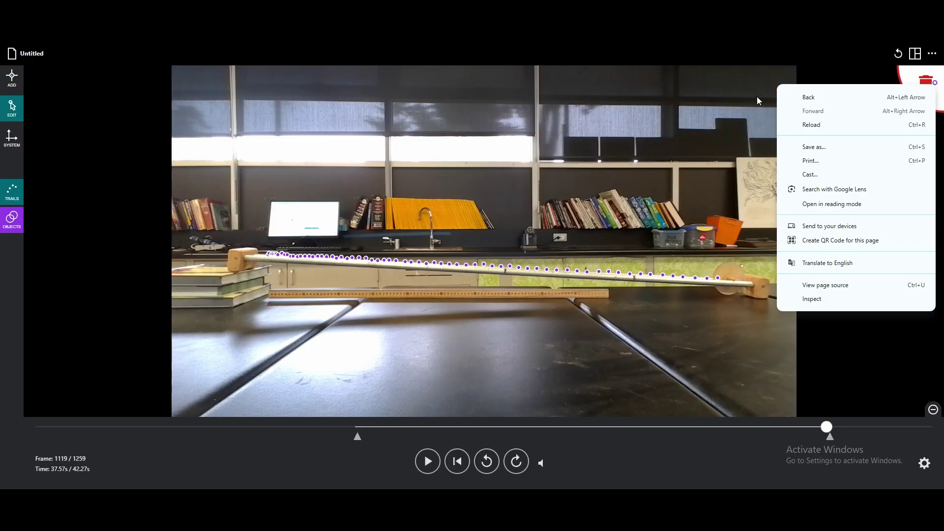
left_click(913, 73)
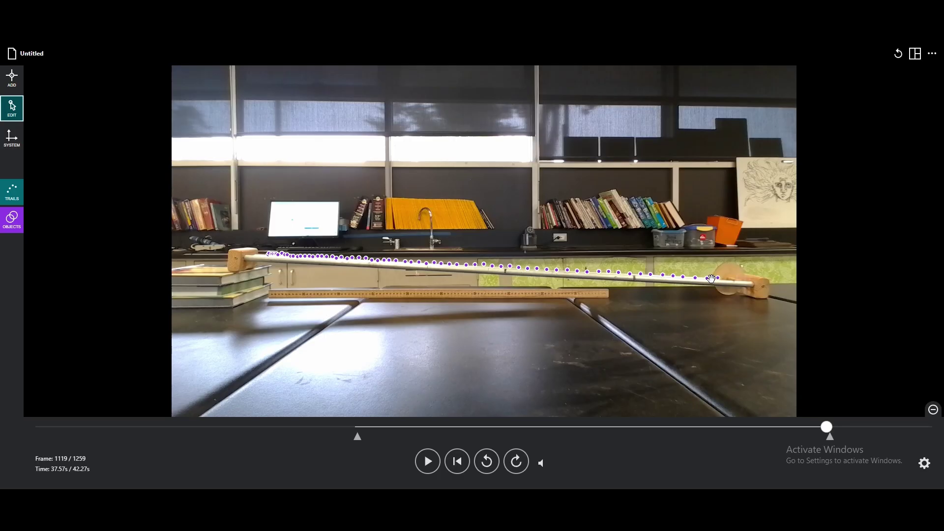
- Display one graph beside the video and widen it to more than half of the workspace
left_click(915, 57)
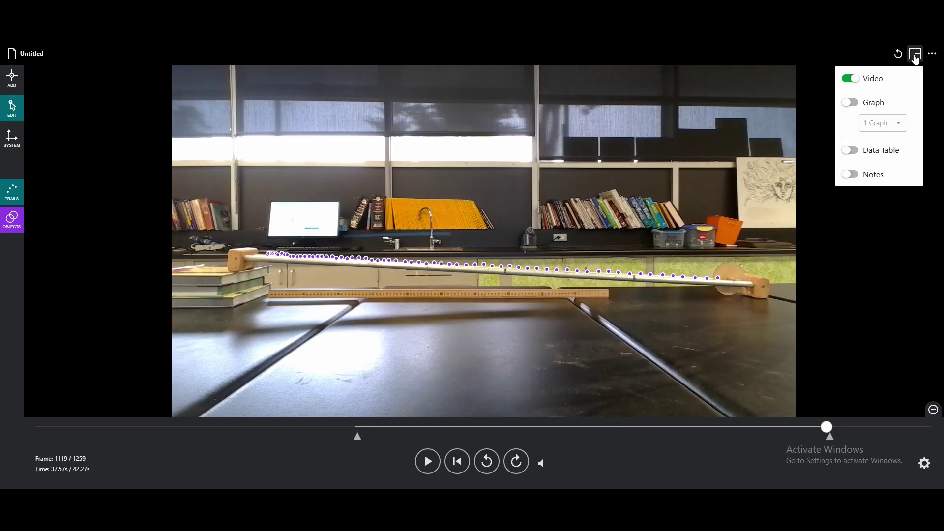
left_click(850, 104)
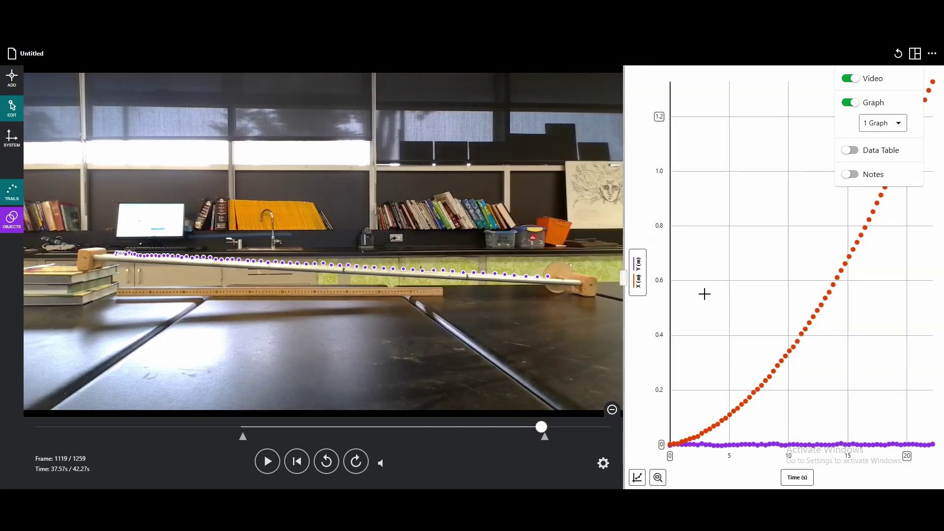
left_click_drag(625, 336, 422, 320)
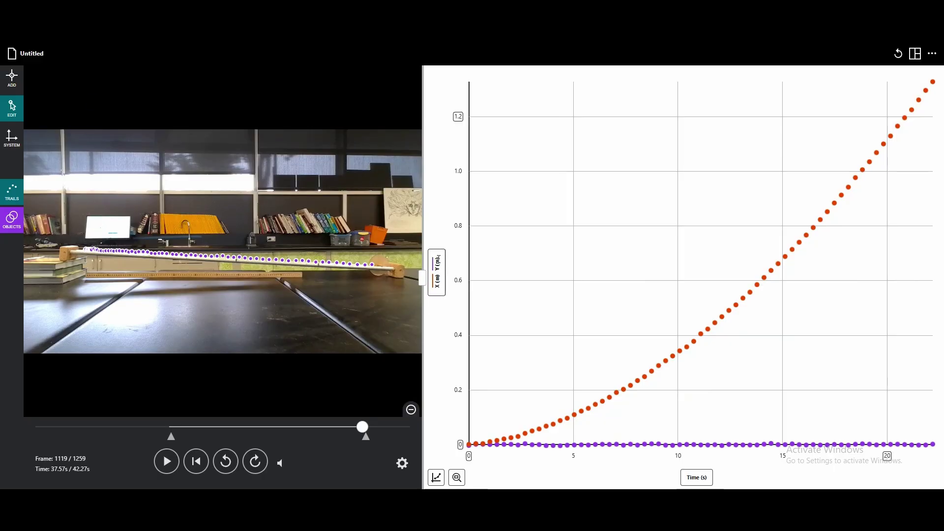
- Hide the Y (m) data on the graph, and switch the X Velocity (m/s) data on and off again
left_click(437, 260)
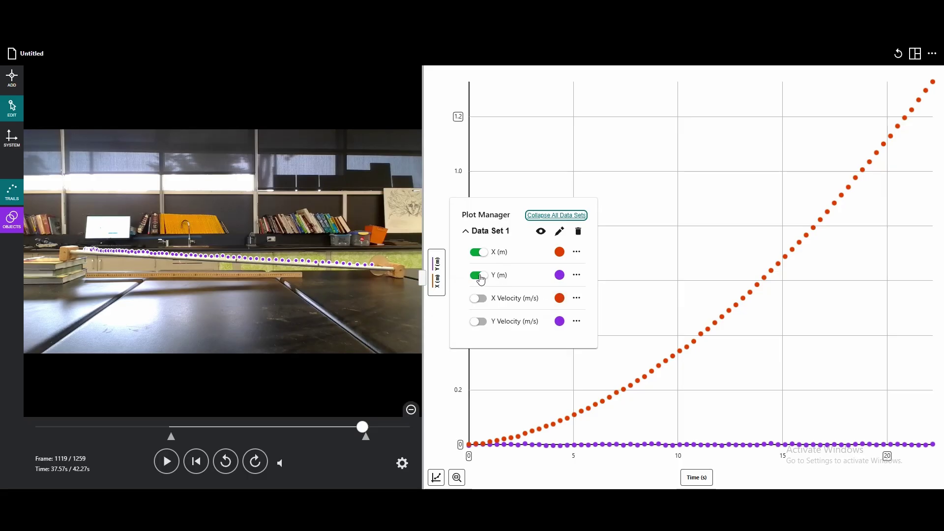
left_click(479, 276)
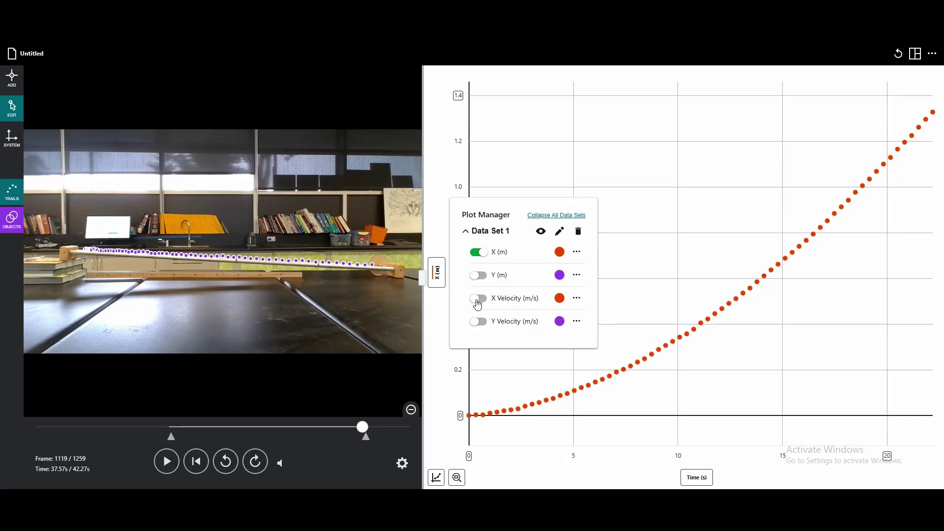
left_click(478, 299)
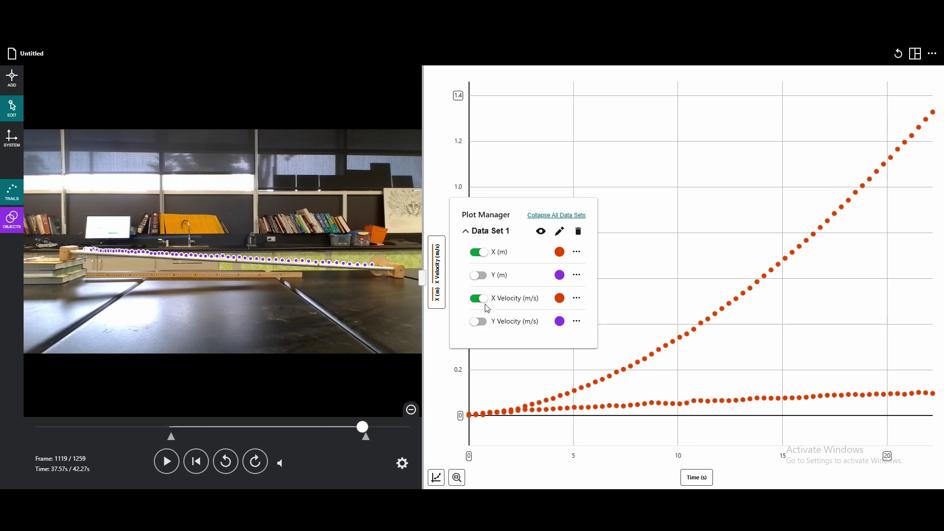
left_click(480, 299)
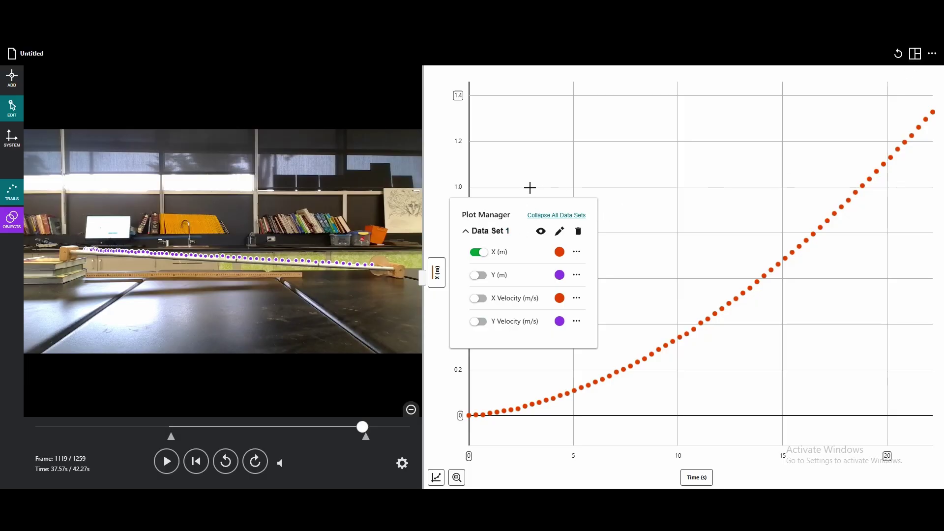
left_click(436, 272)
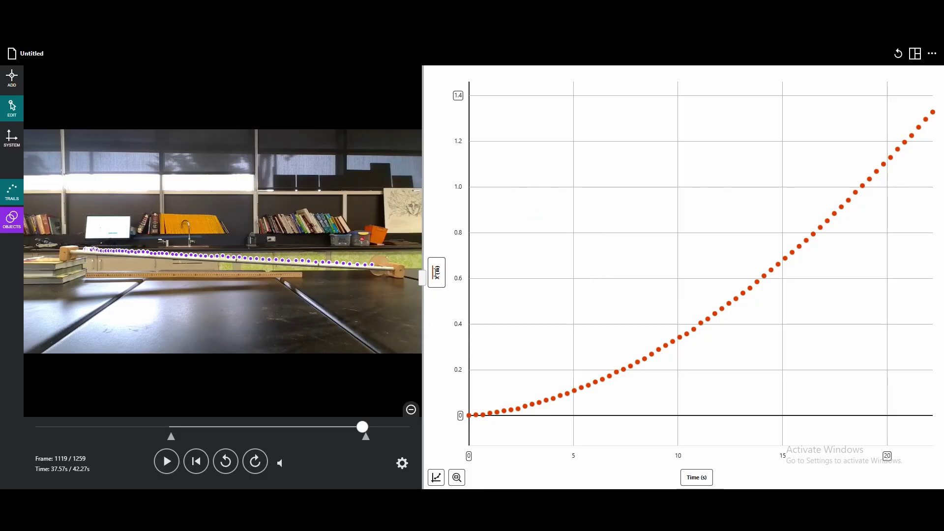
left_click(437, 272)
left_click(437, 272)
left_click(437, 272)
left_click(437, 272)
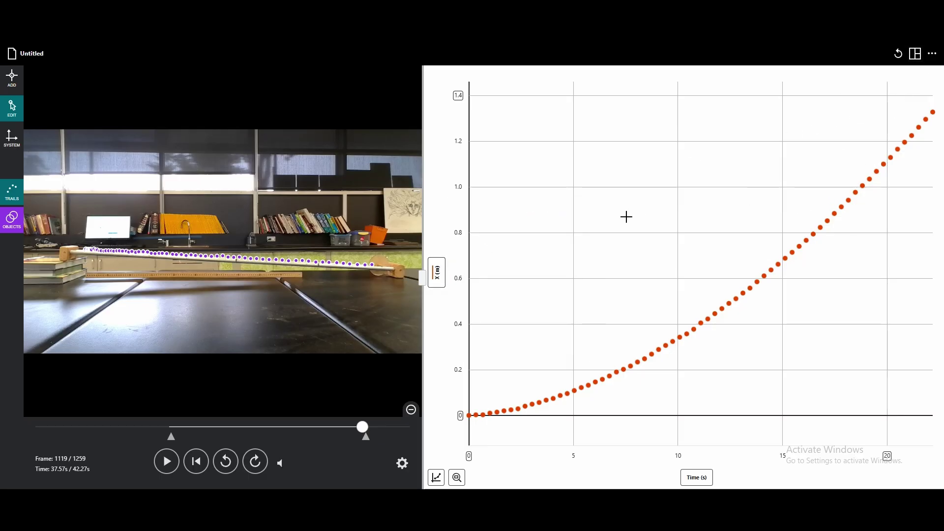
- Apply a quadratic curve fit, ax^2 + bx + c, to the X position versus time data
left_click(437, 480)
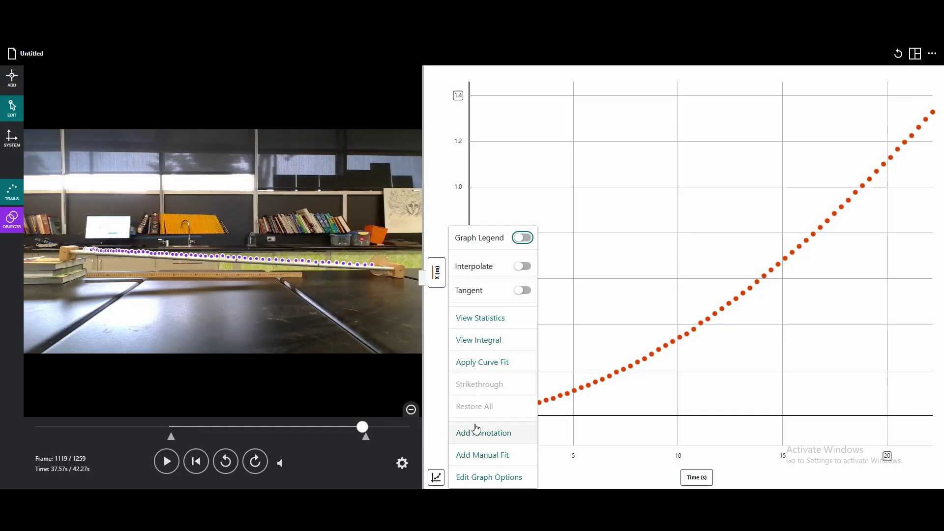
left_click(504, 362)
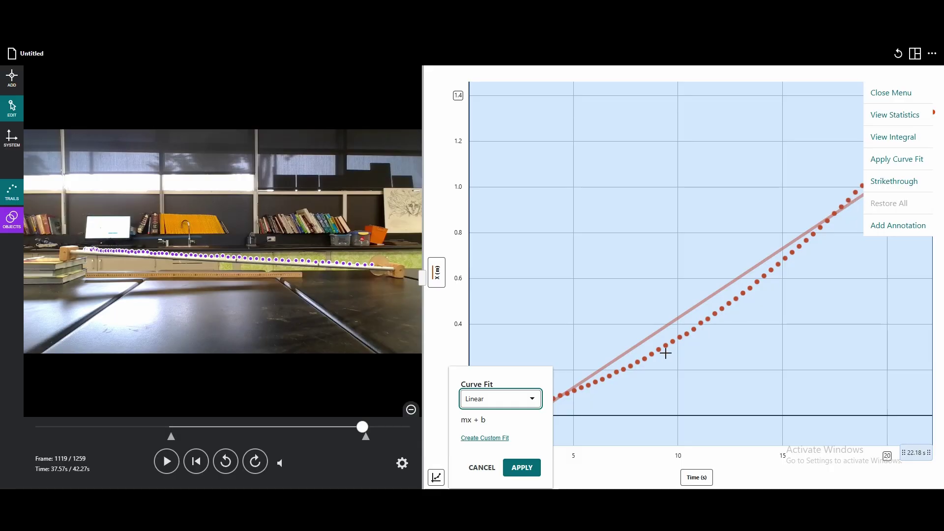
left_click(524, 404)
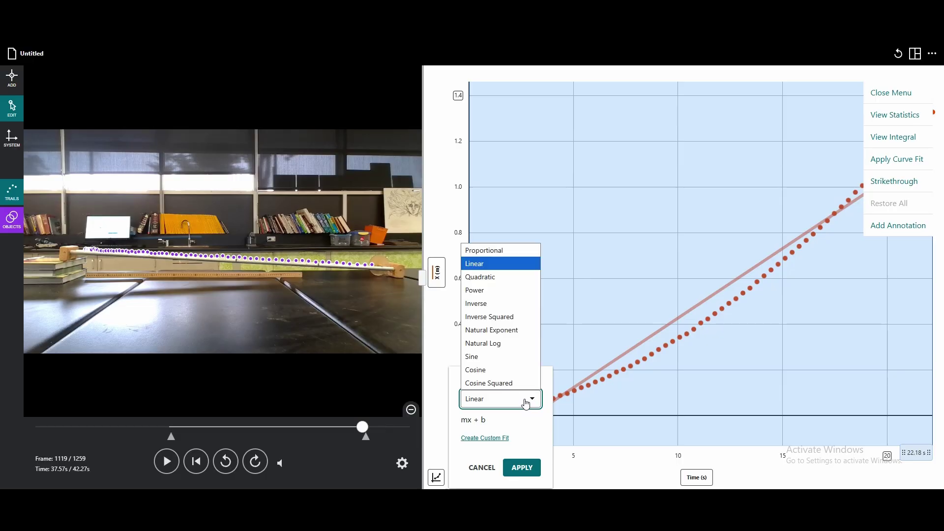
left_click(509, 279)
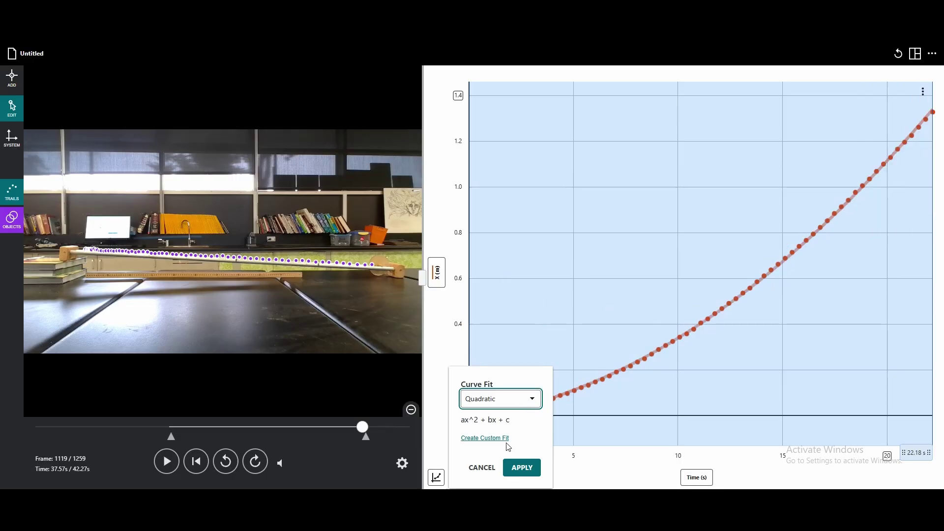
left_click(522, 468)
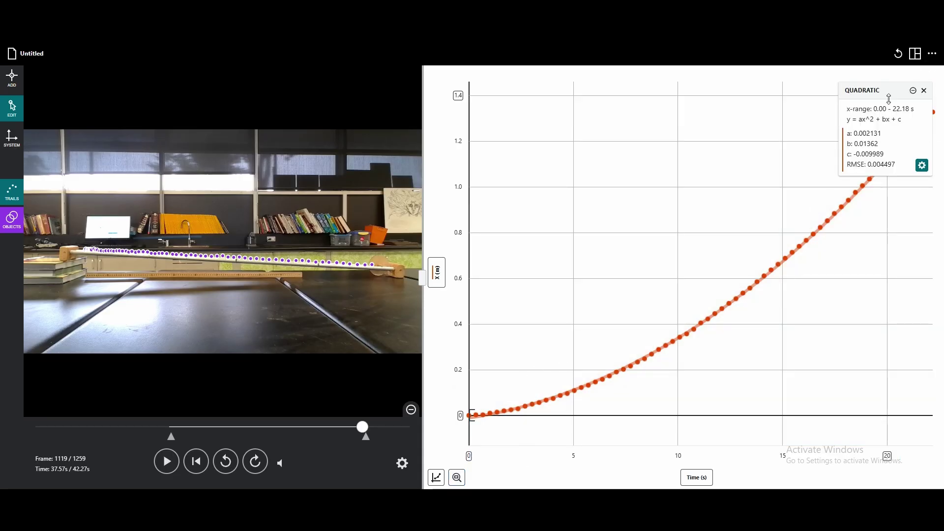
- Move the quadratic fit results to the empty area above the curve and highlight the value of coefficient a
left_click_drag(891, 91, 603, 167)
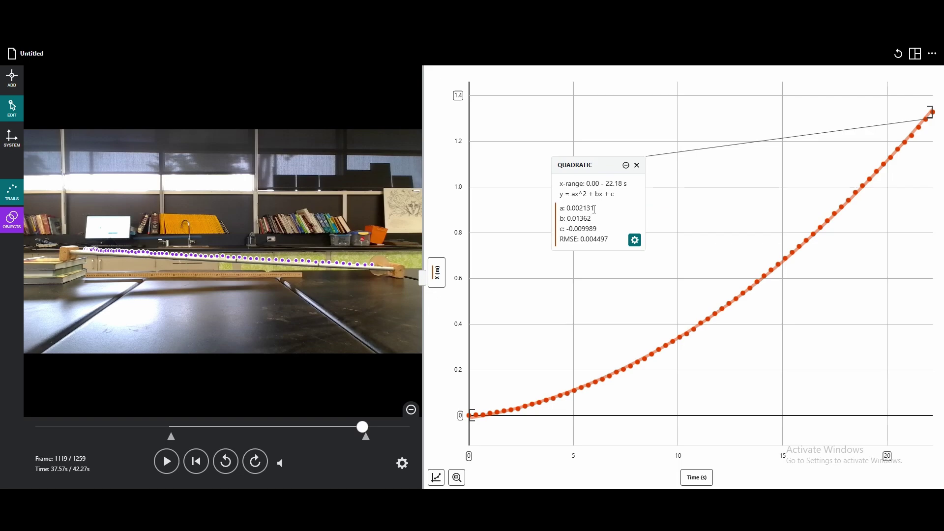
left_click_drag(592, 208, 561, 208)
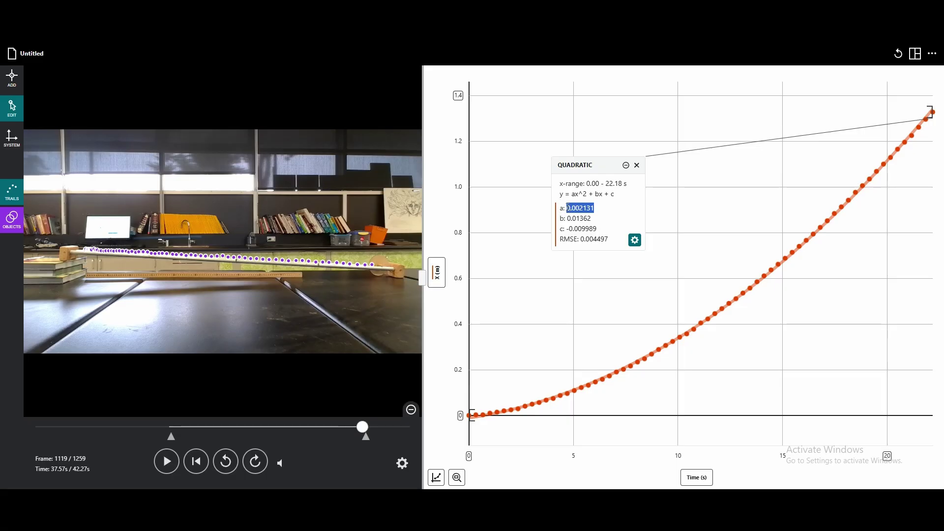
left_click_drag(598, 206, 575, 208)
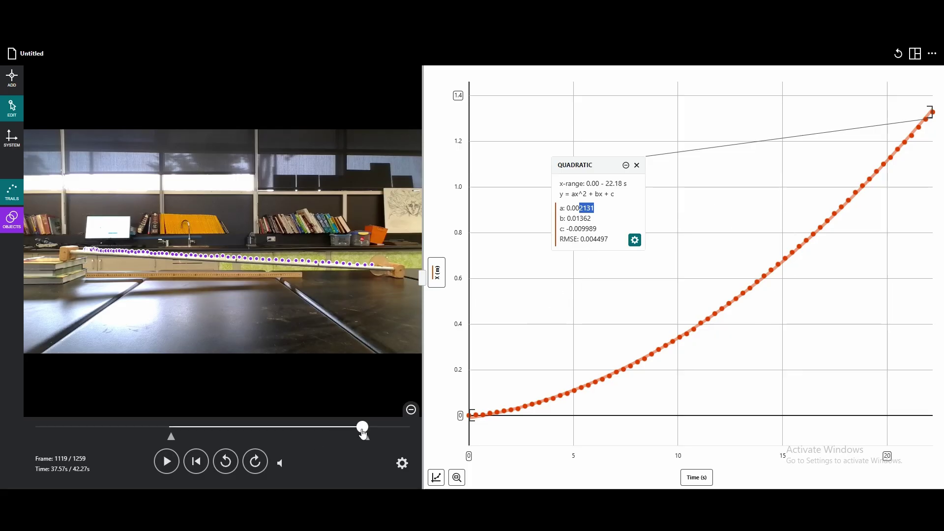
- Return the video to frame 450 and play the wheel's roll down the ramp
left_click_drag(361, 437, 176, 436)
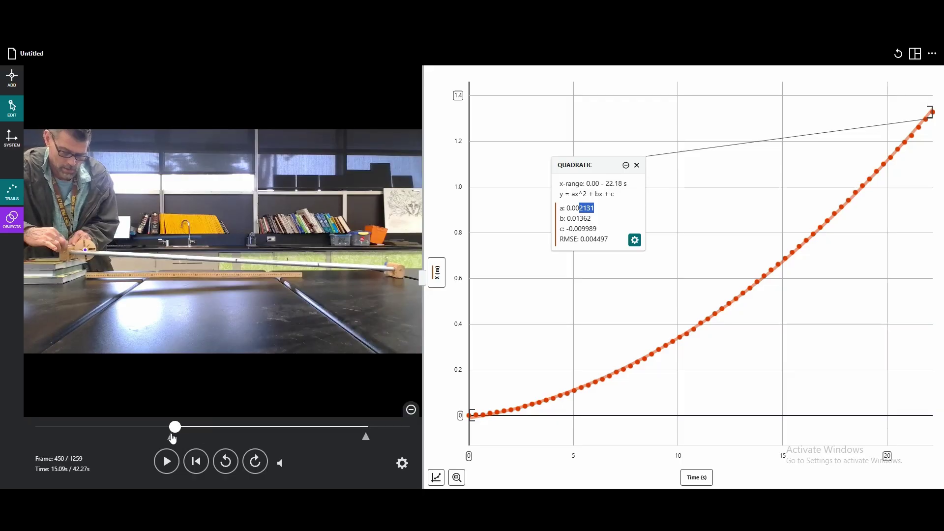
left_click(167, 464)
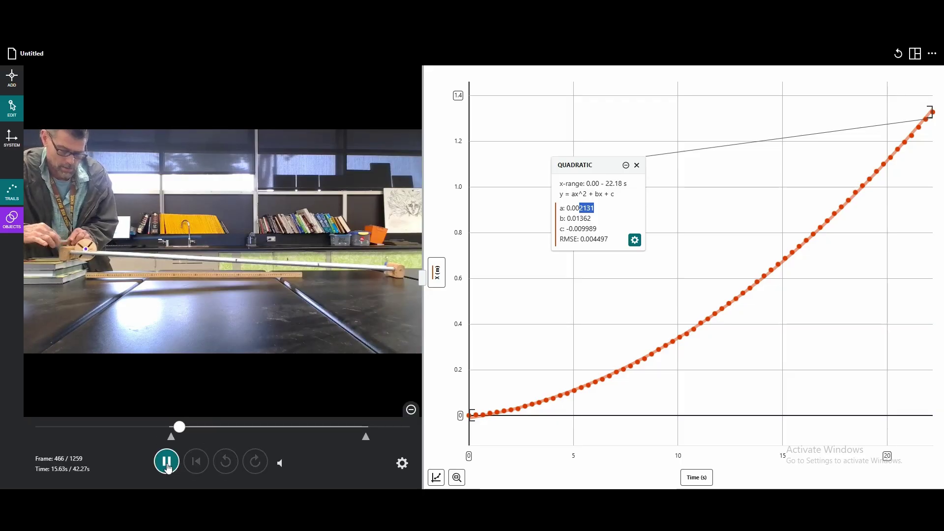